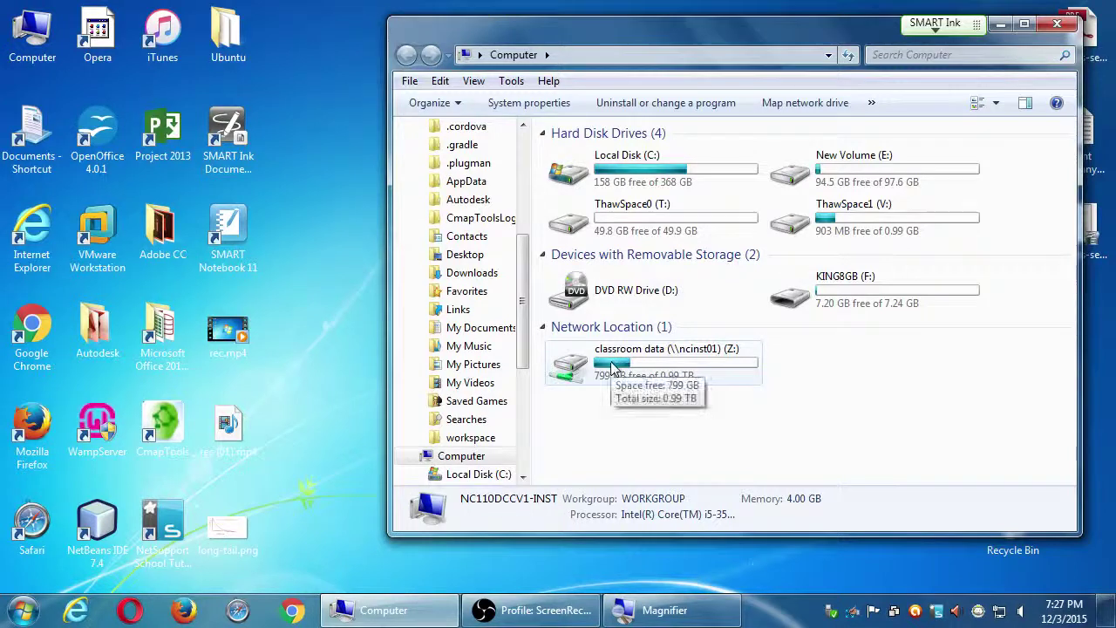
# - Open the Campos SEO folder on the classroom data (Z:) network drive
pyautogui.doubleClick(613, 365)
pyautogui.moveTo(676, 35); pyautogui.dragTo(507, 48)
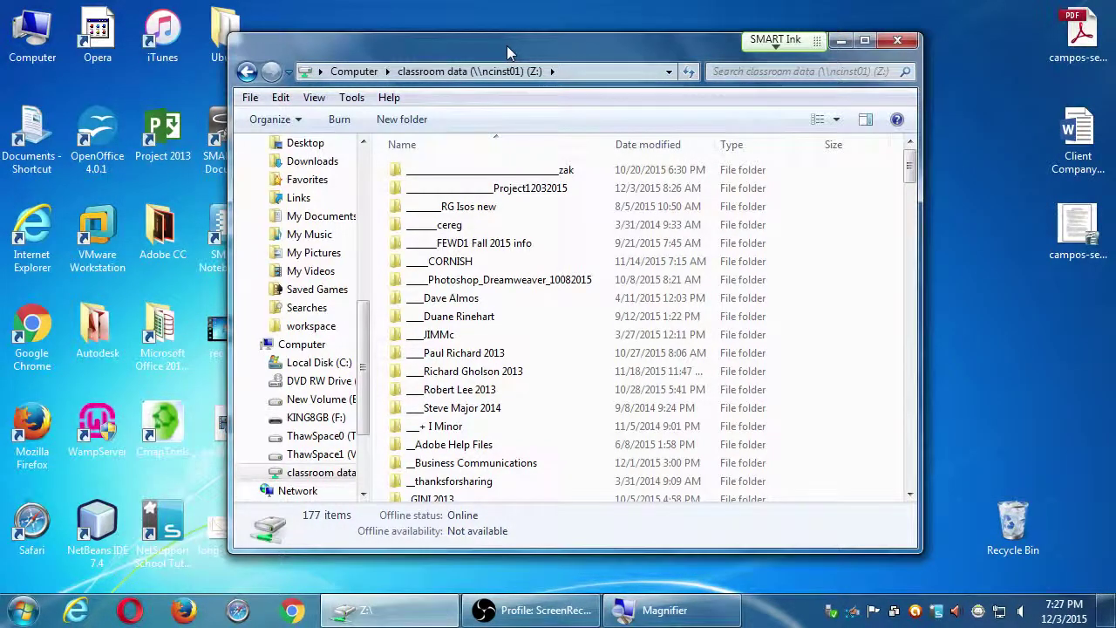
pyautogui.click(911, 481)
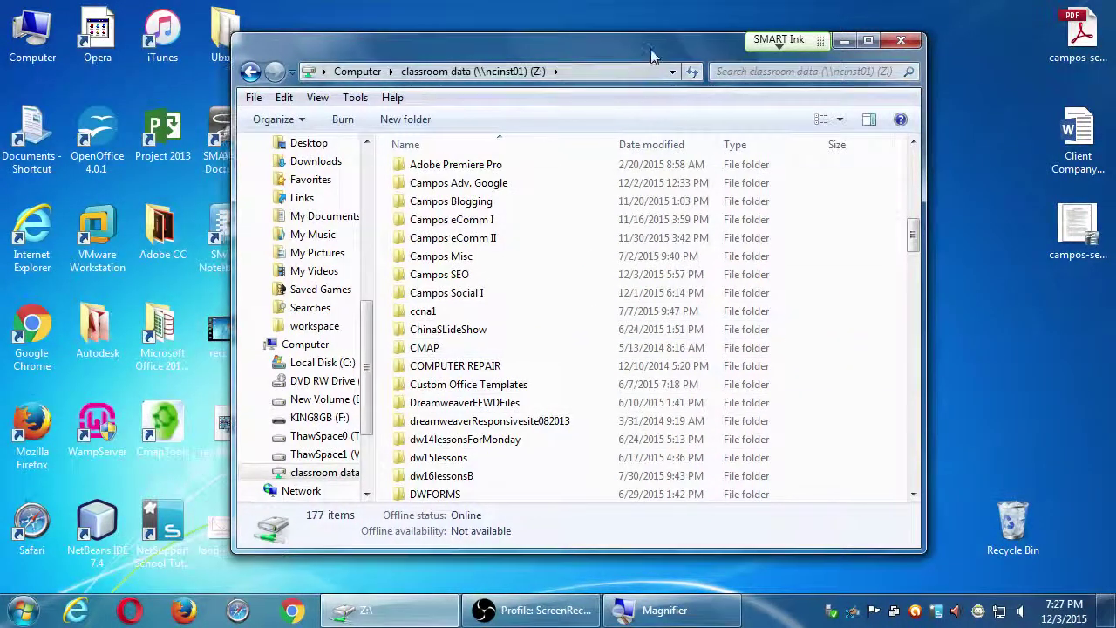
pyautogui.moveTo(648, 49); pyautogui.dragTo(692, 54)
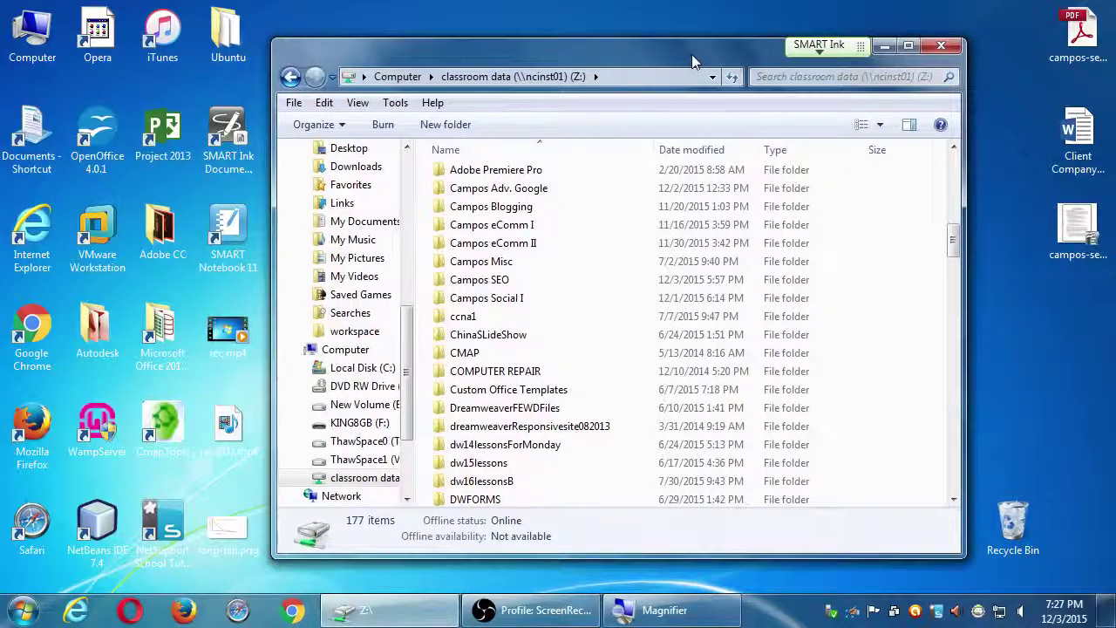
pyautogui.click(443, 247)
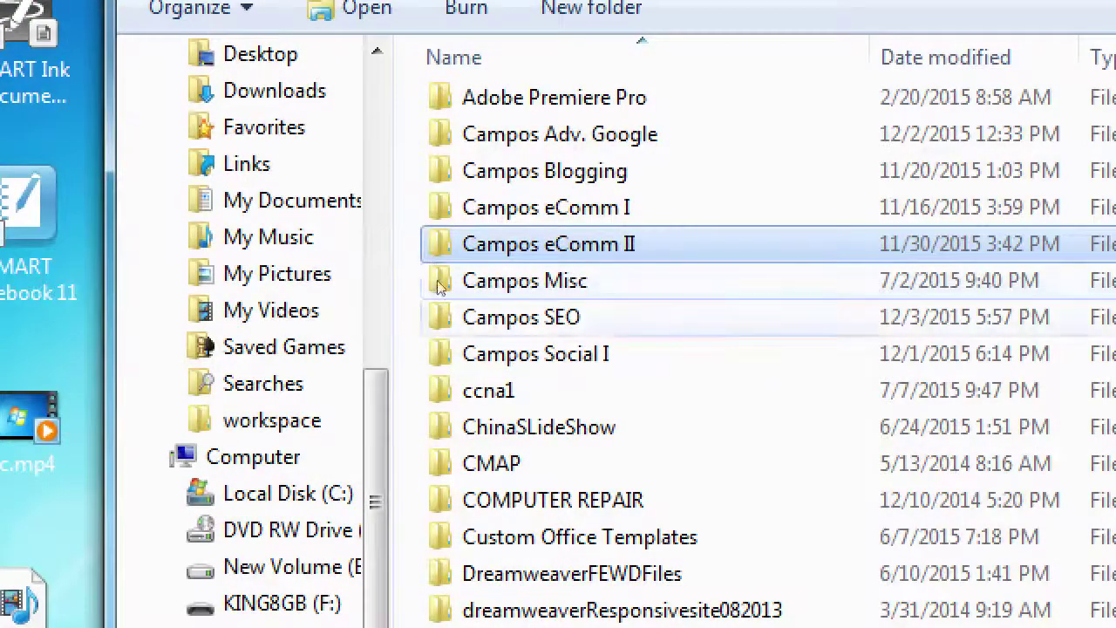
pyautogui.click(445, 341)
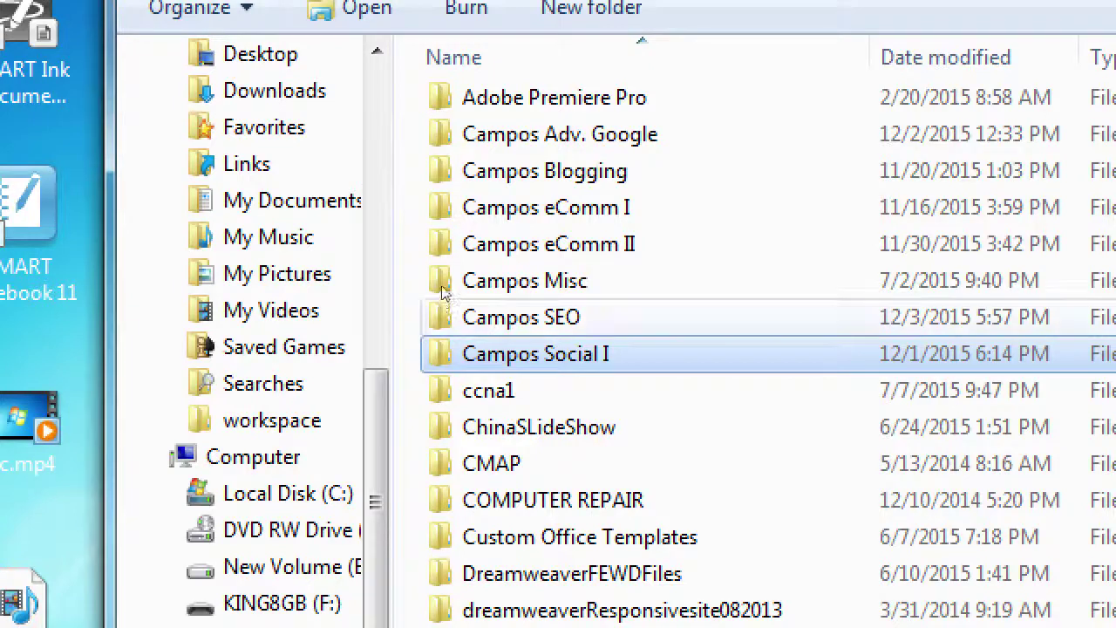
pyautogui.press('Up')
pyautogui.press('Return')
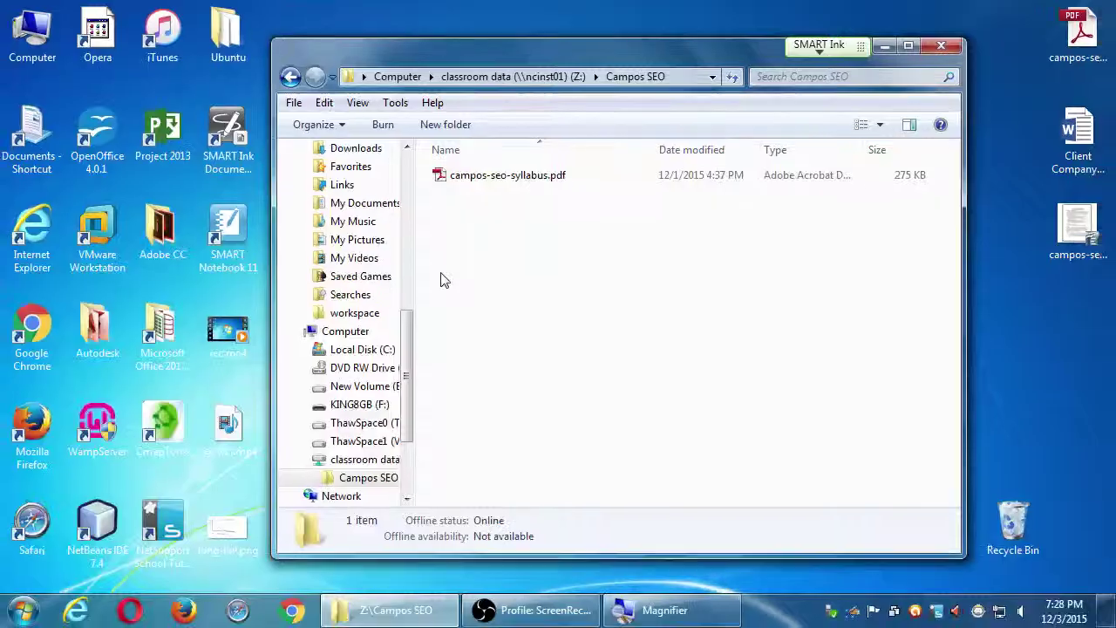
# - Copy Client Company Profile.docx and long-tail.png from the desktop into the Campos SEO folder and close the folder window
pyautogui.press('super+Left')
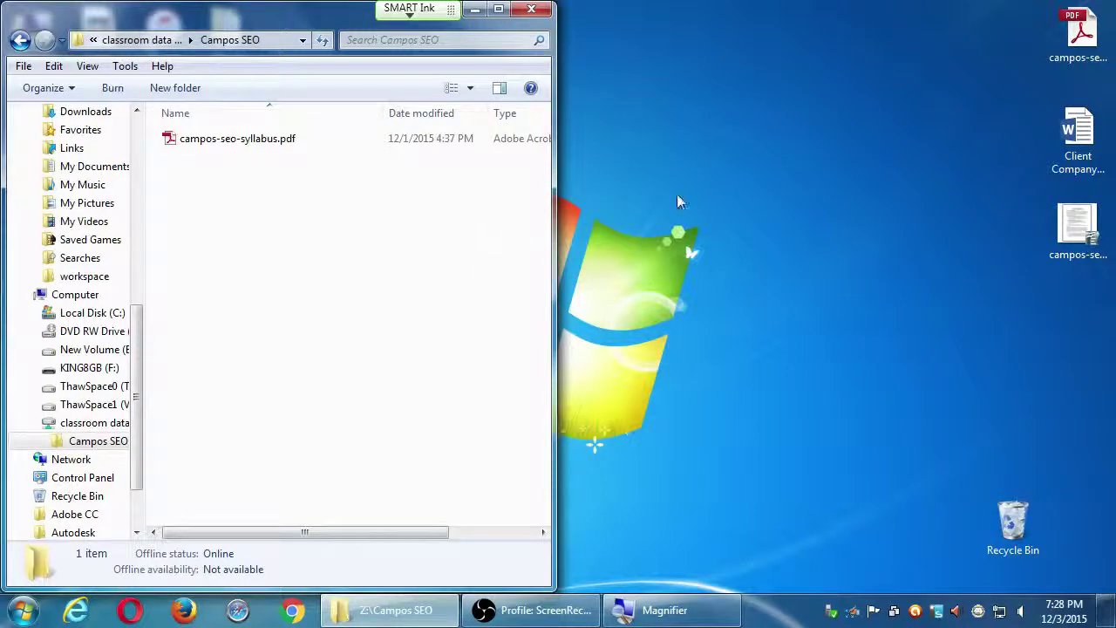
pyautogui.moveTo(1075, 139); pyautogui.dragTo(317, 253)
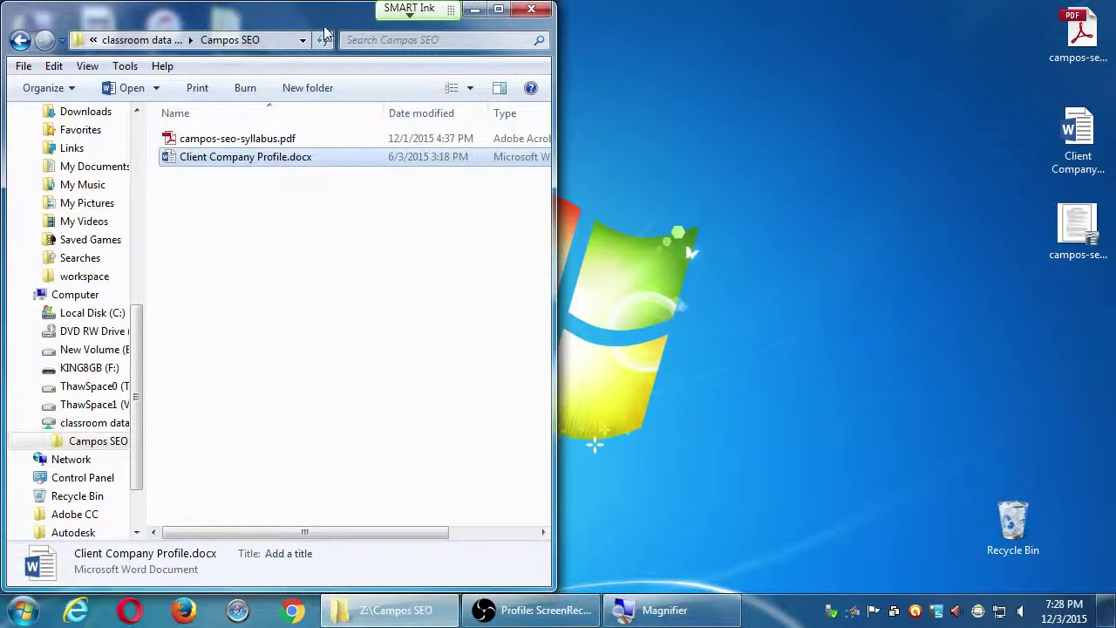
pyautogui.moveTo(336, 25); pyautogui.dragTo(853, 37)
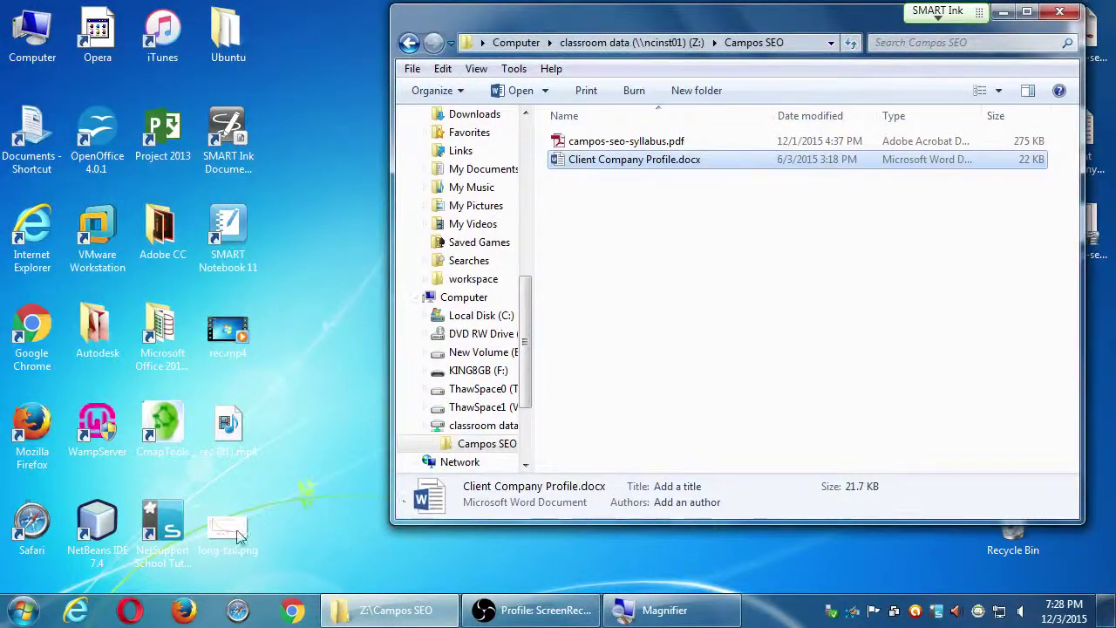
pyautogui.moveTo(237, 532); pyautogui.dragTo(713, 328)
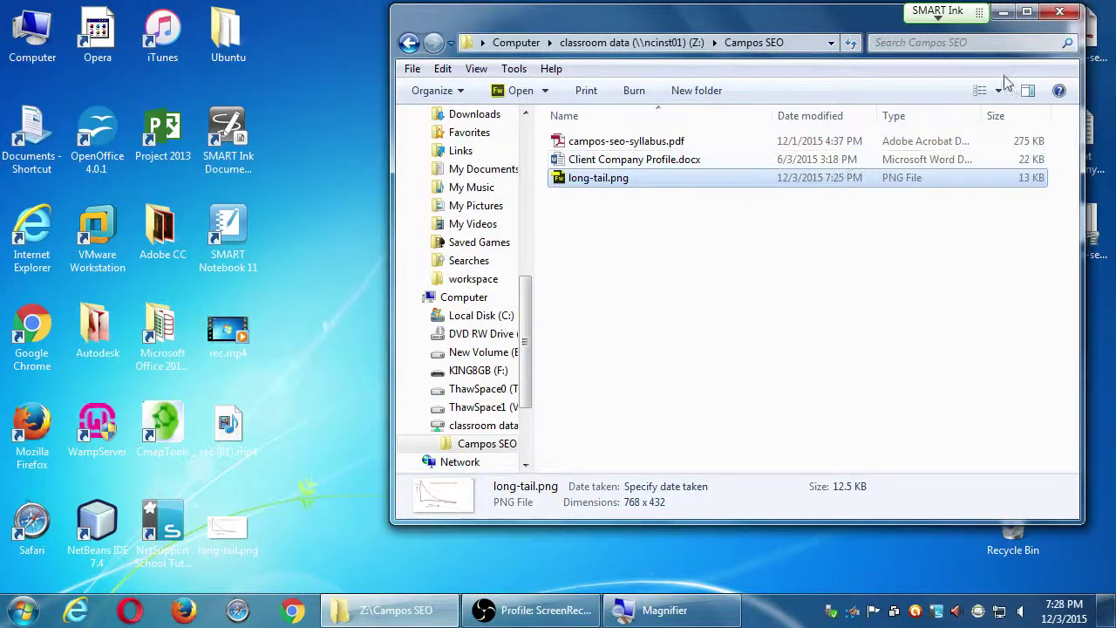
pyautogui.click(1064, 12)
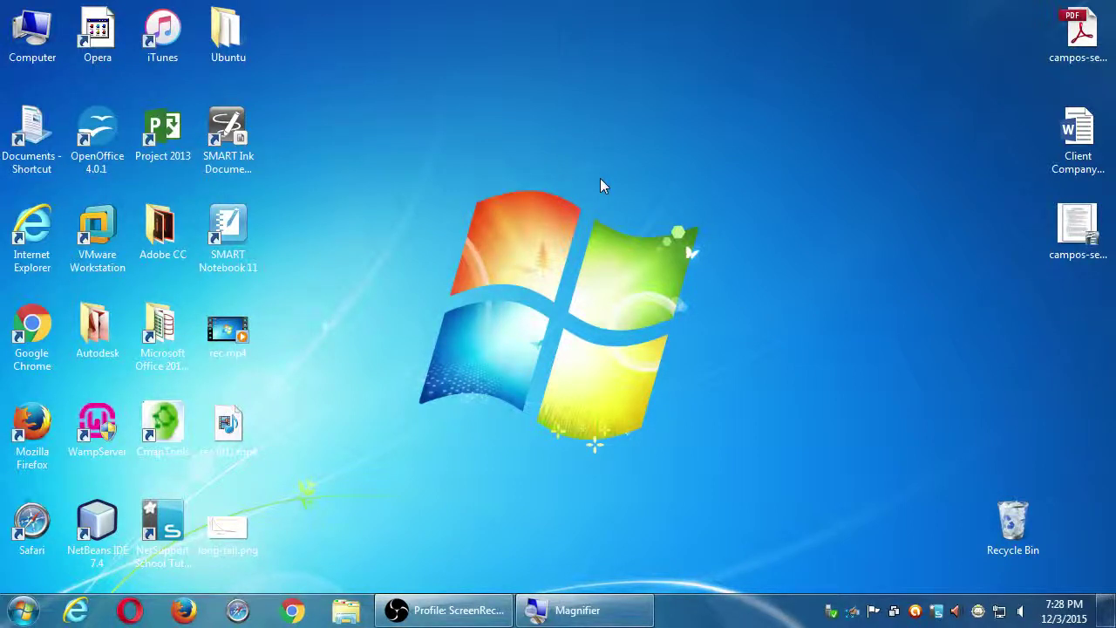
# - Magnify the screen and open the classroom data (Z:) network drive from Computer
pyautogui.press('super+plus')
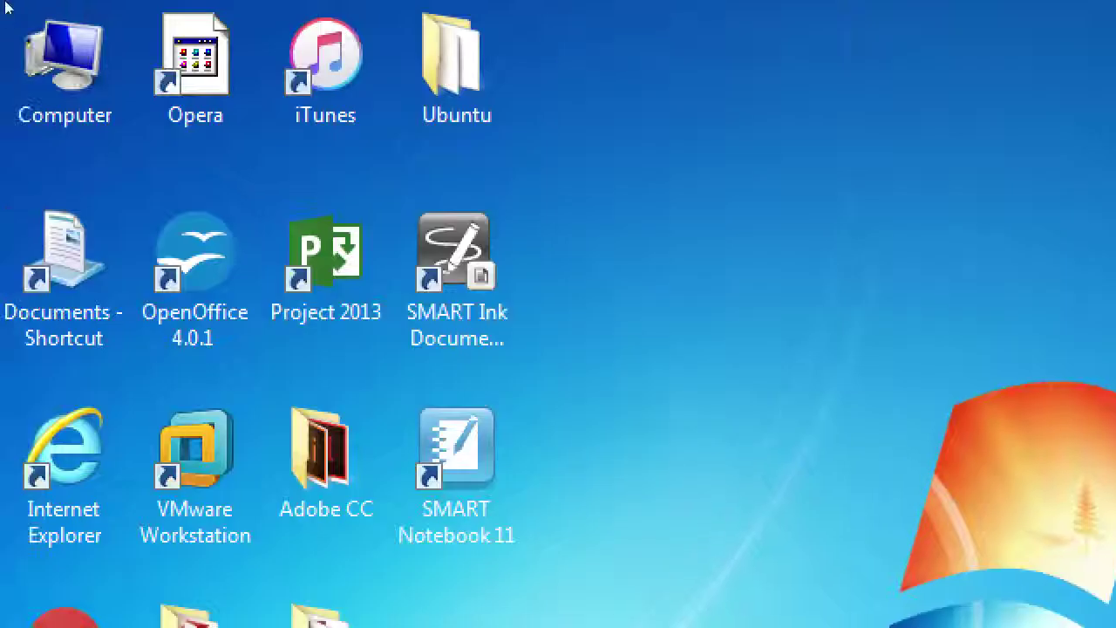
pyautogui.click(22, 51)
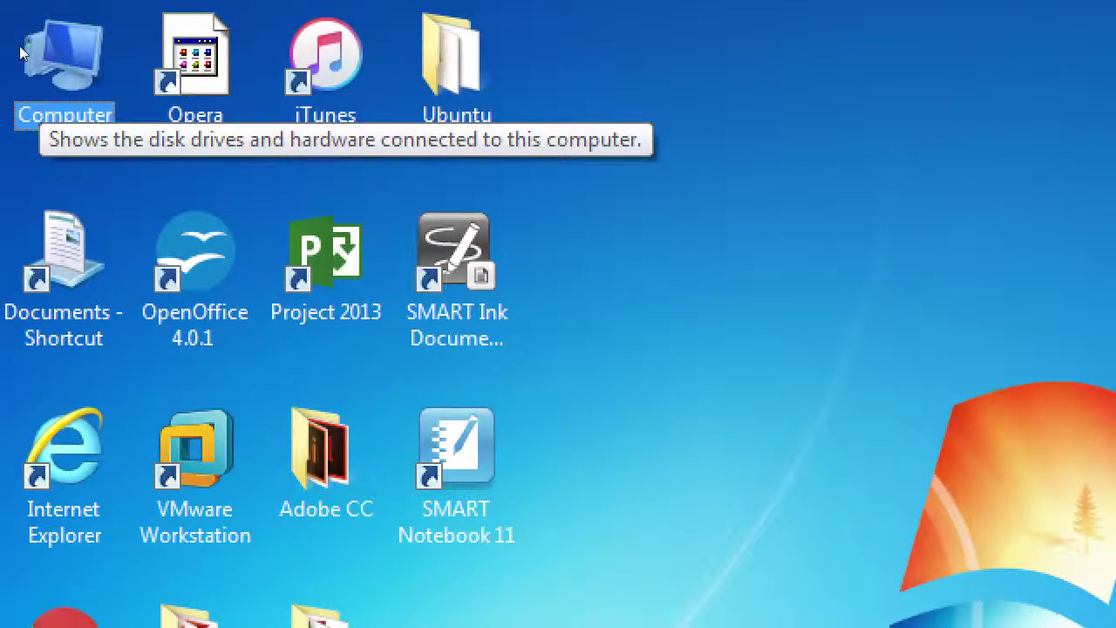
pyautogui.doubleClick(22, 51)
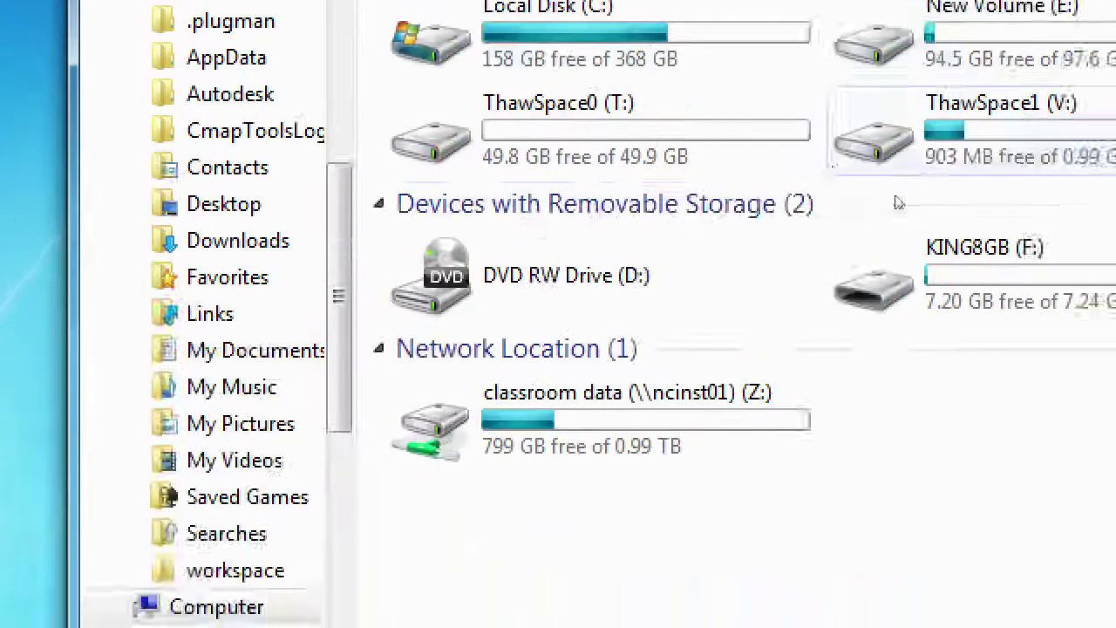
pyautogui.click(611, 419)
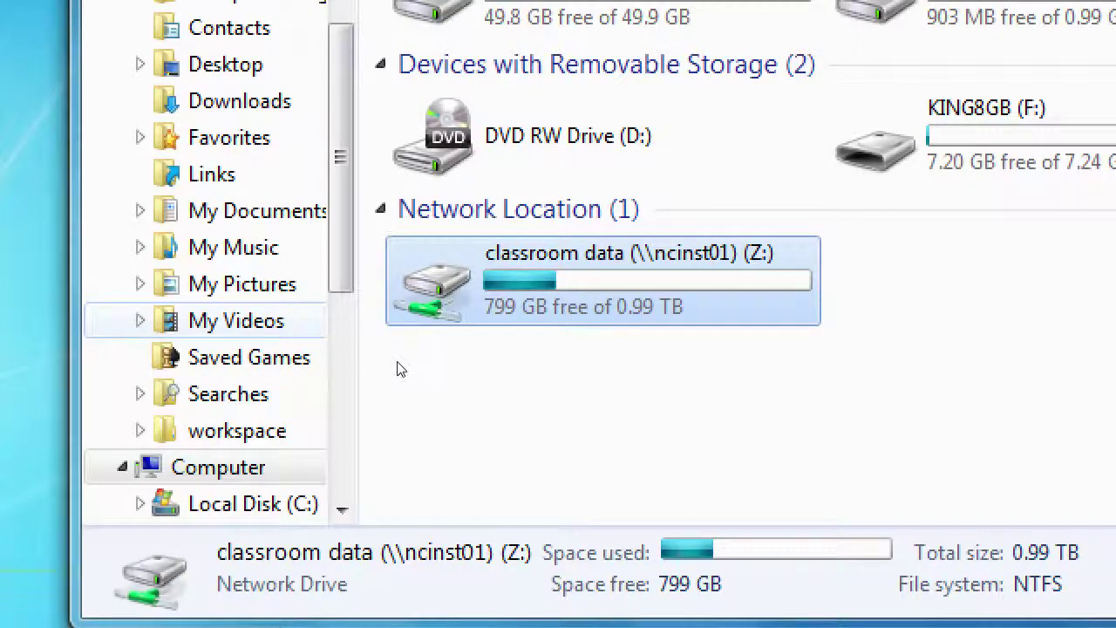
pyautogui.press('Return')
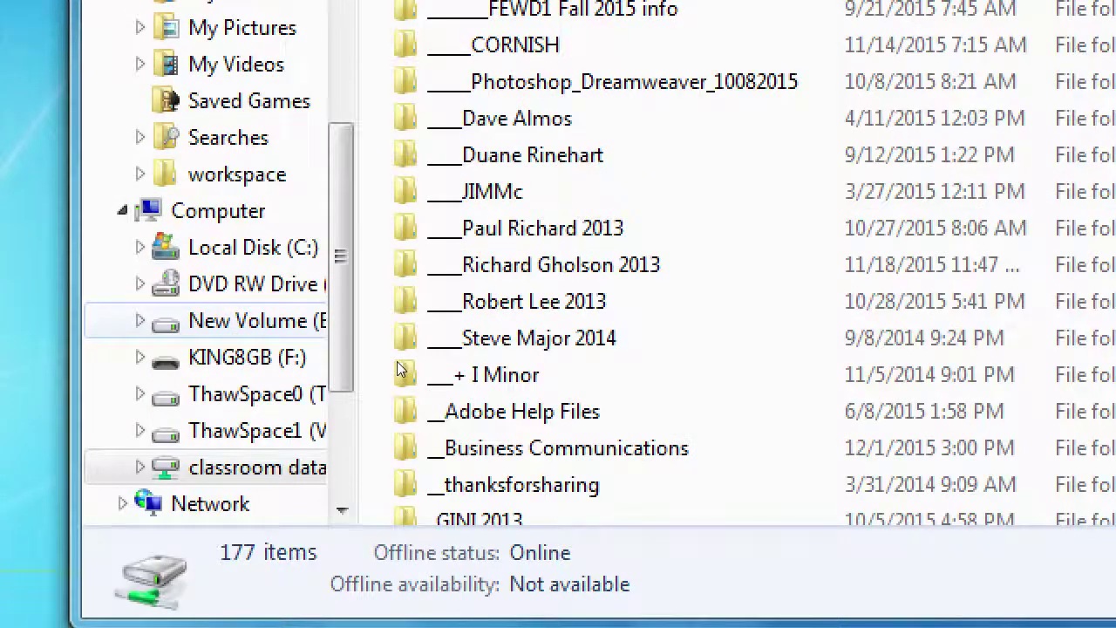
# - Open the Campos SEO folder among the folders on the Z: drive
pyautogui.press('c')
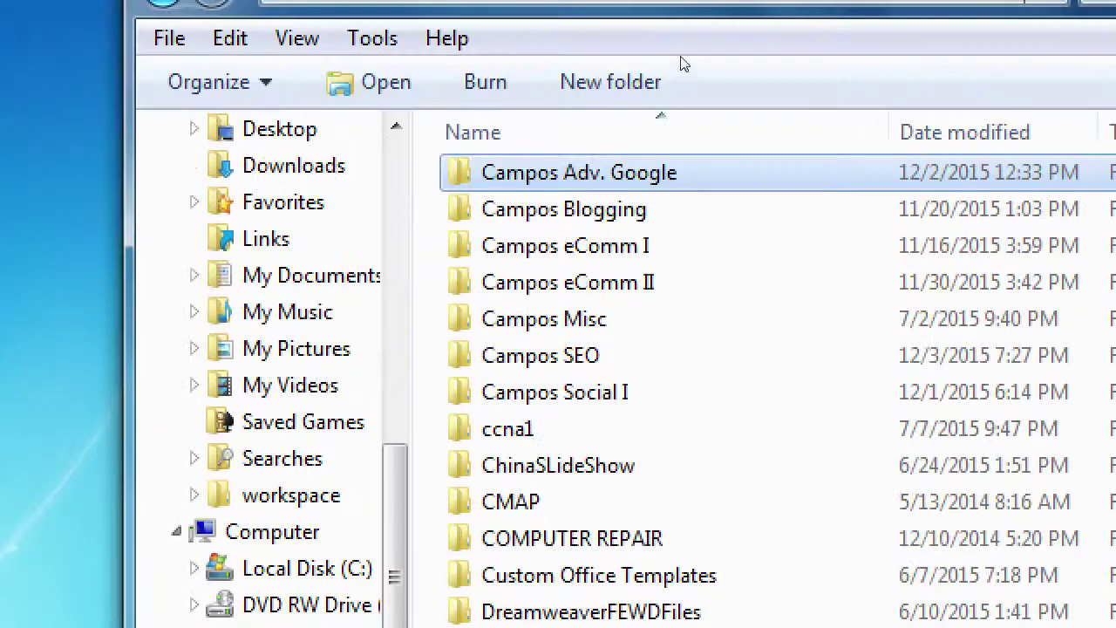
pyautogui.press('Down')
pyautogui.press('Down')
pyautogui.press('Down')
pyautogui.press('Down')
pyautogui.press('Down')
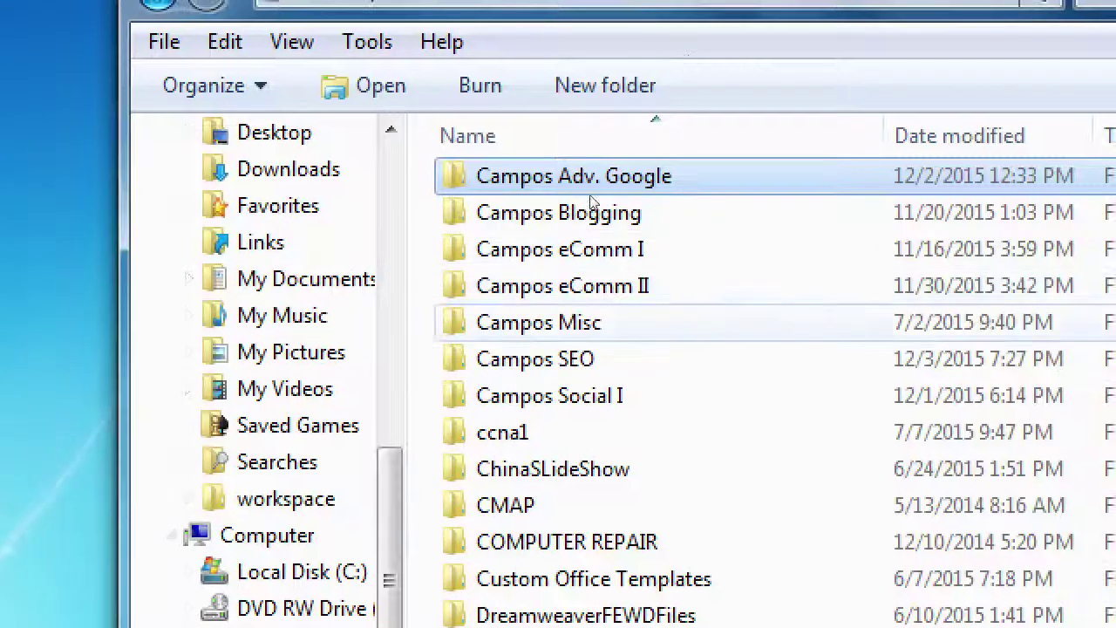
pyautogui.press('Return')
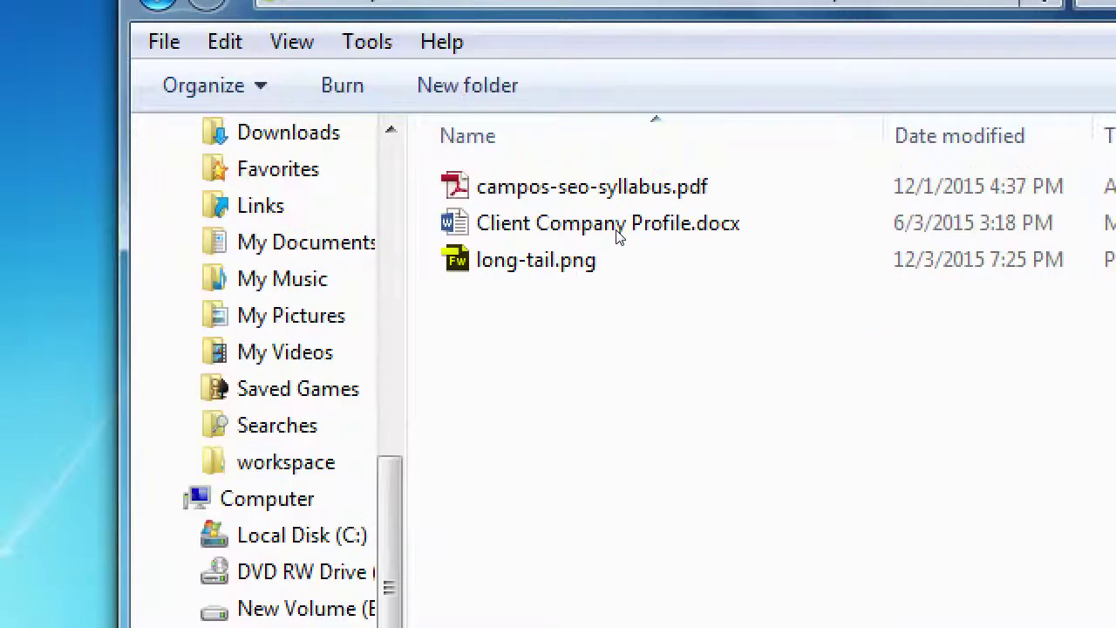
# - Highlight Client Company Profile.docx and long-tail.png in the folder, restore normal magnification and close the folder window
pyautogui.moveTo(611, 207); pyautogui.dragTo(648, 242)
pyautogui.moveTo(643, 376); pyautogui.dragTo(602, 228)
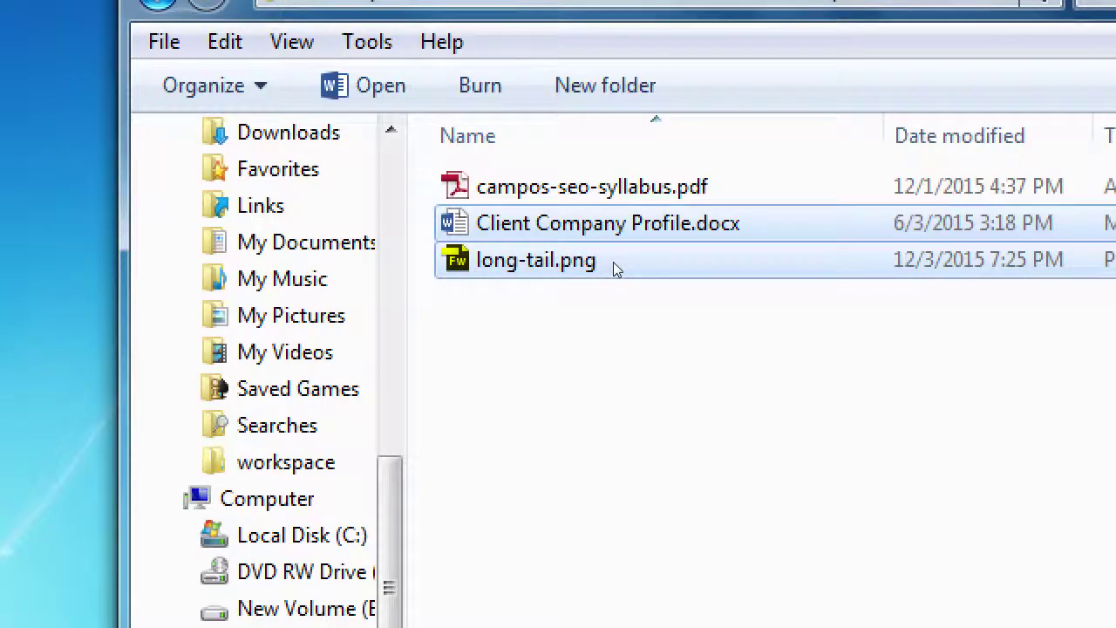
pyautogui.press('super+minus')
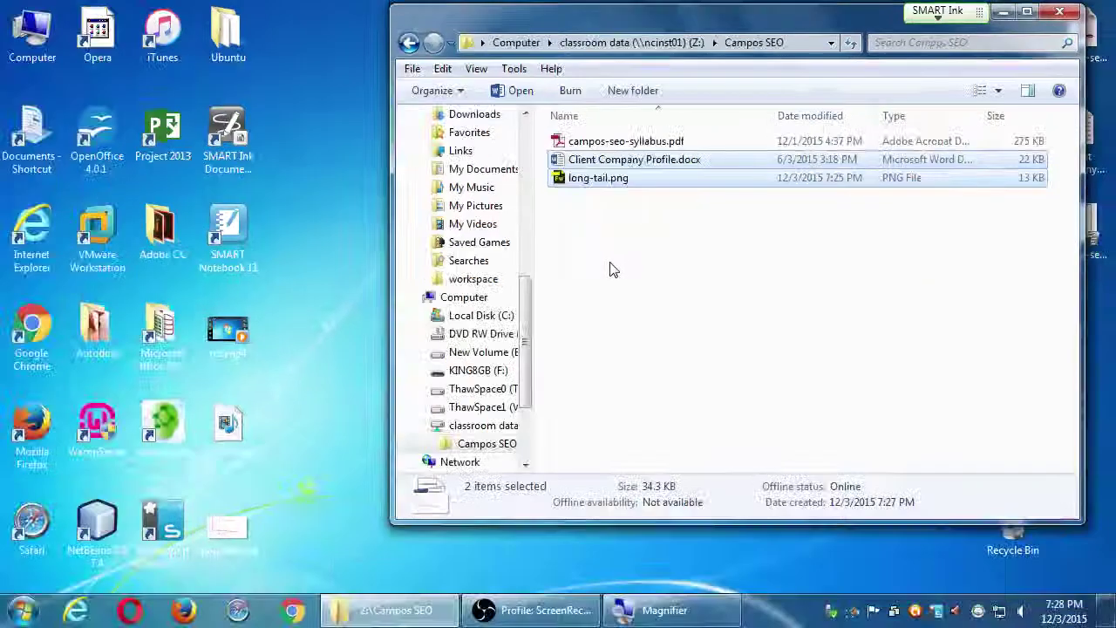
pyautogui.moveTo(669, 26); pyautogui.dragTo(406, 52)
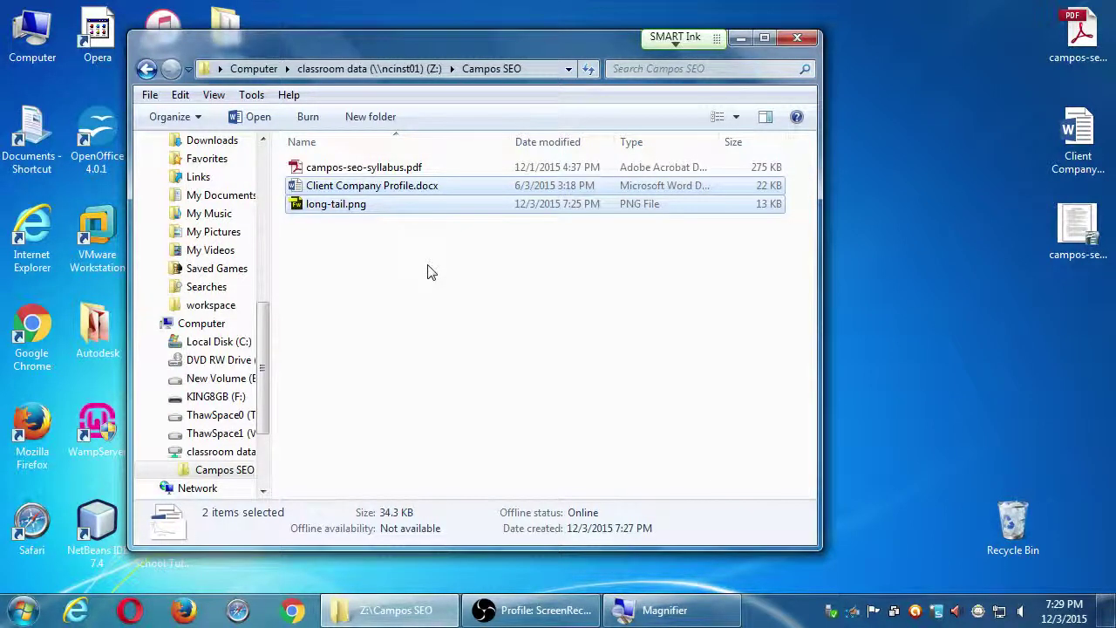
pyautogui.click(534, 287)
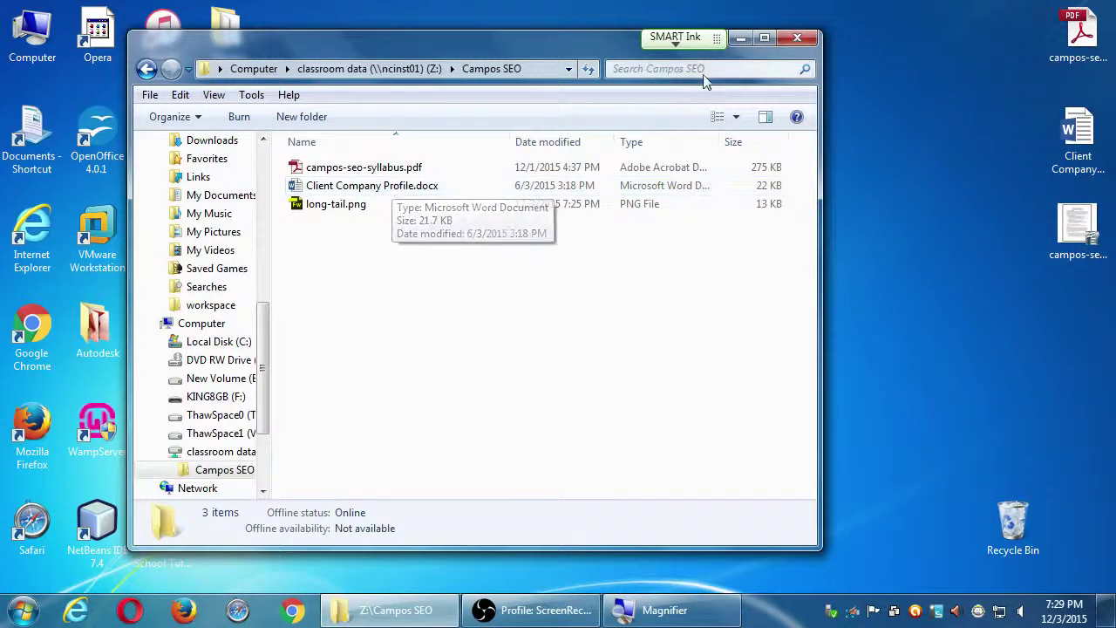
pyautogui.click(796, 38)
# - Switch to Word by opening the desktop copy of Client Company Profile.docx at its cover page
pyautogui.doubleClick(1068, 128)
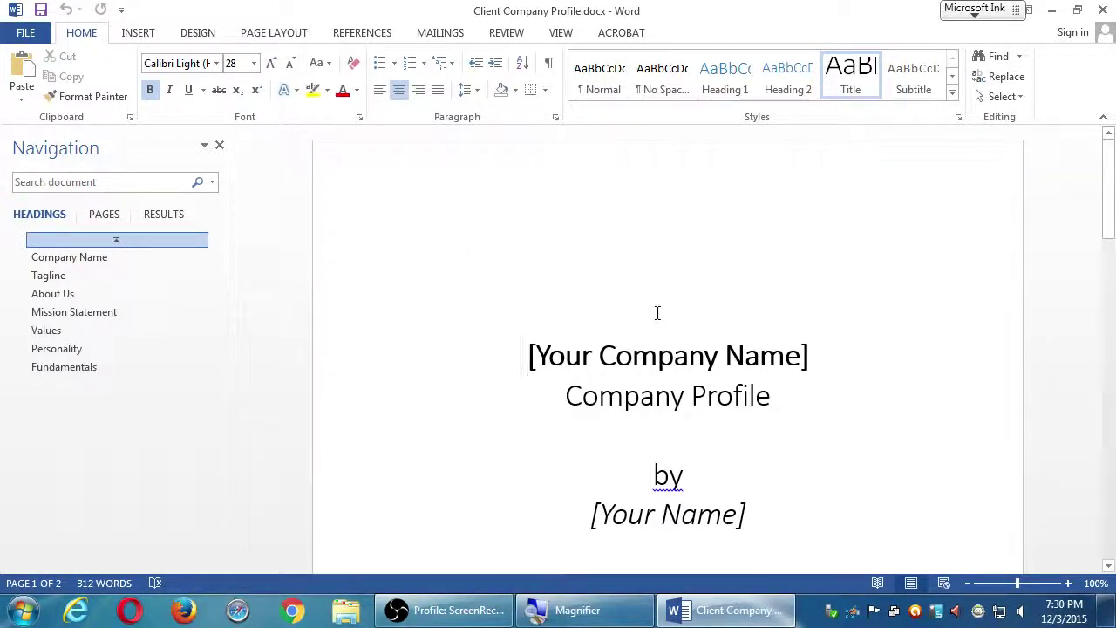
pyautogui.scroll(-3, 663, 313)
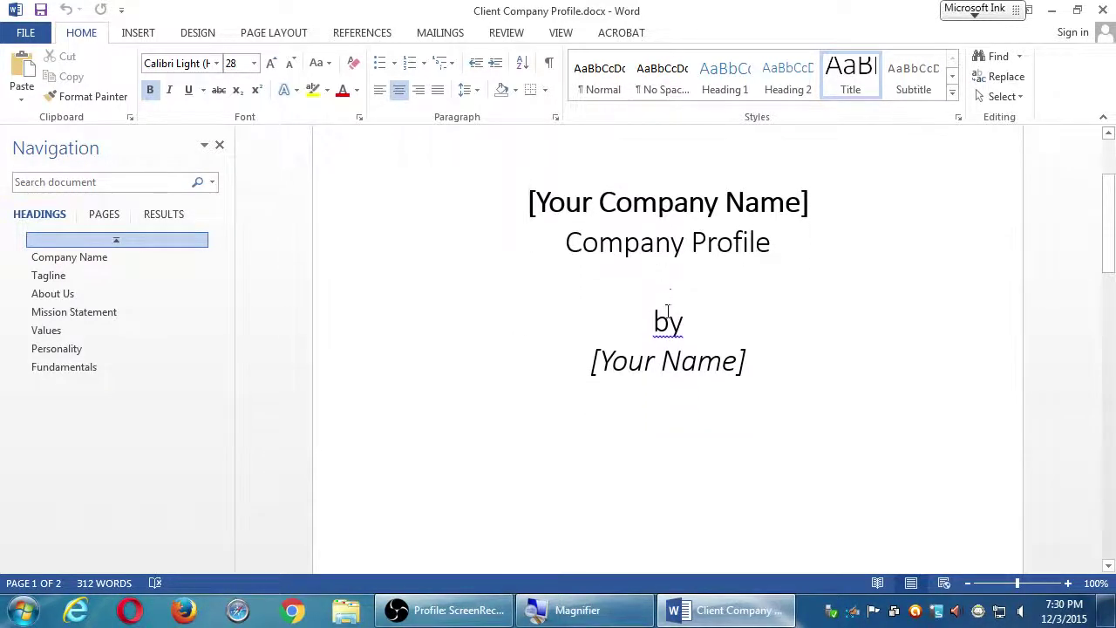
pyautogui.scroll(-1, 667, 312)
pyautogui.scroll(1, 663, 312)
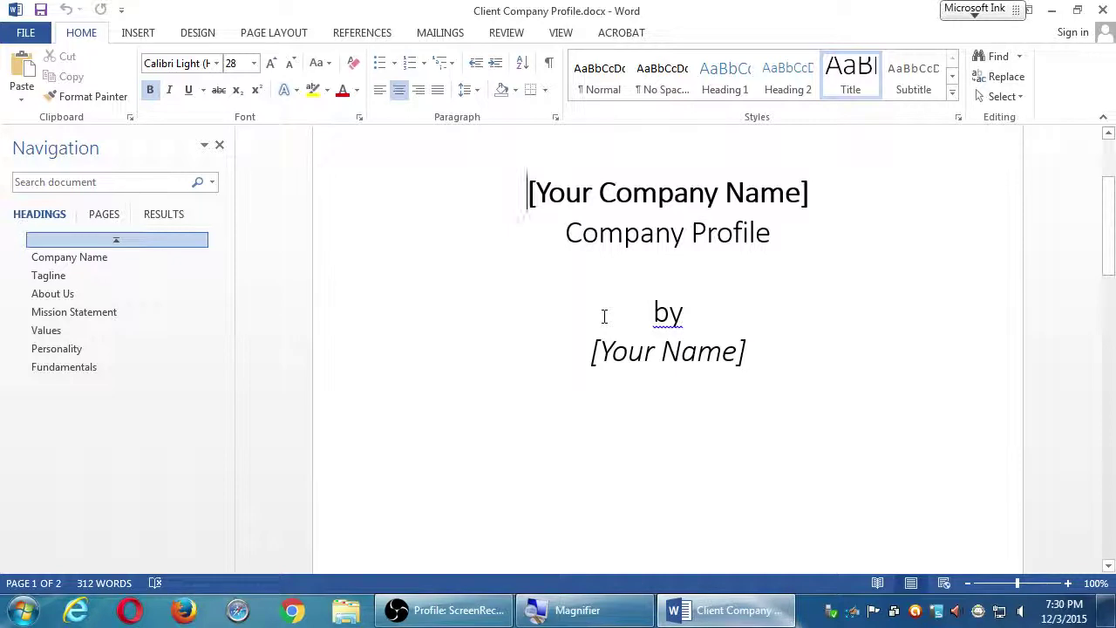
pyautogui.scroll(1, 583, 320)
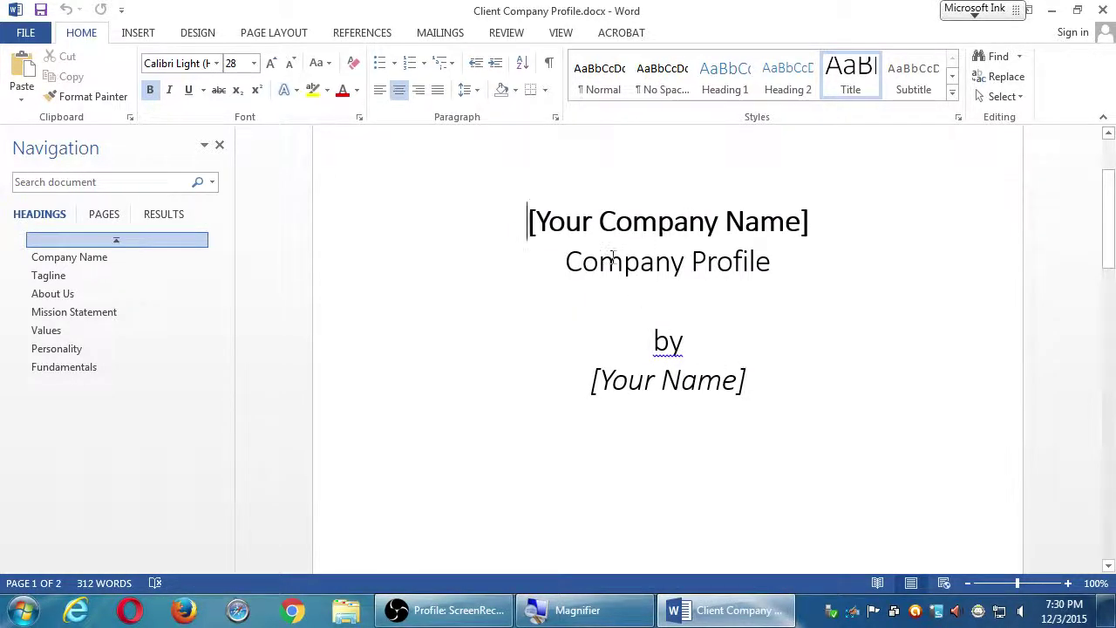
# - Examine the cover page's Company Profile title and its [Your Name] and [Date] placeholders
pyautogui.moveTo(566, 261); pyautogui.dragTo(705, 261)
pyautogui.click(742, 259)
pyautogui.moveTo(594, 381); pyautogui.dragTo(680, 381)
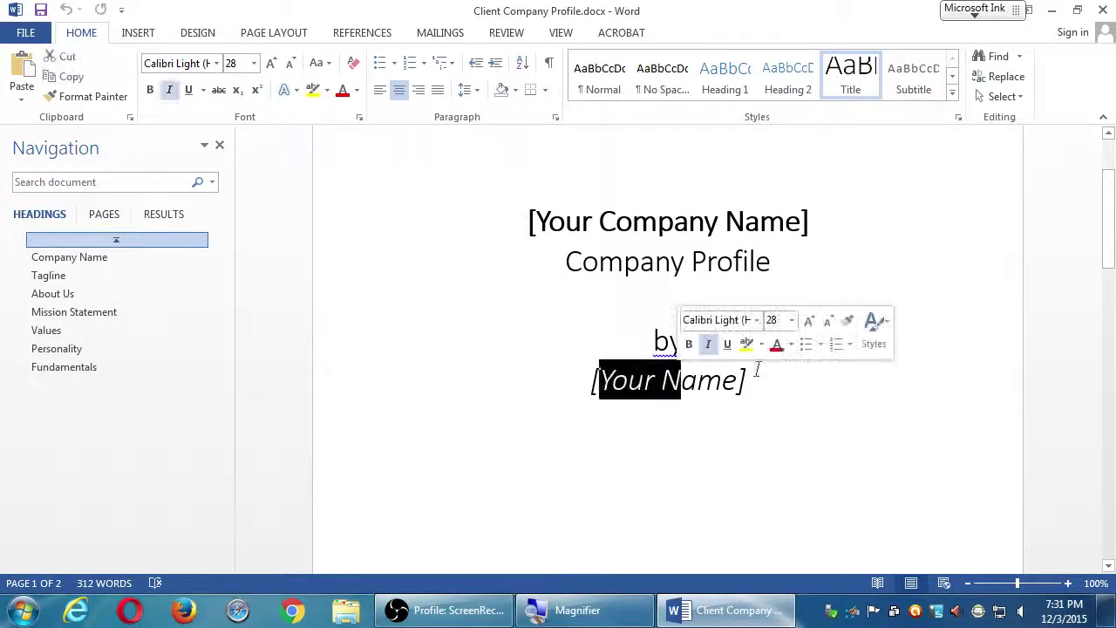
pyautogui.scroll(-5, 785, 514)
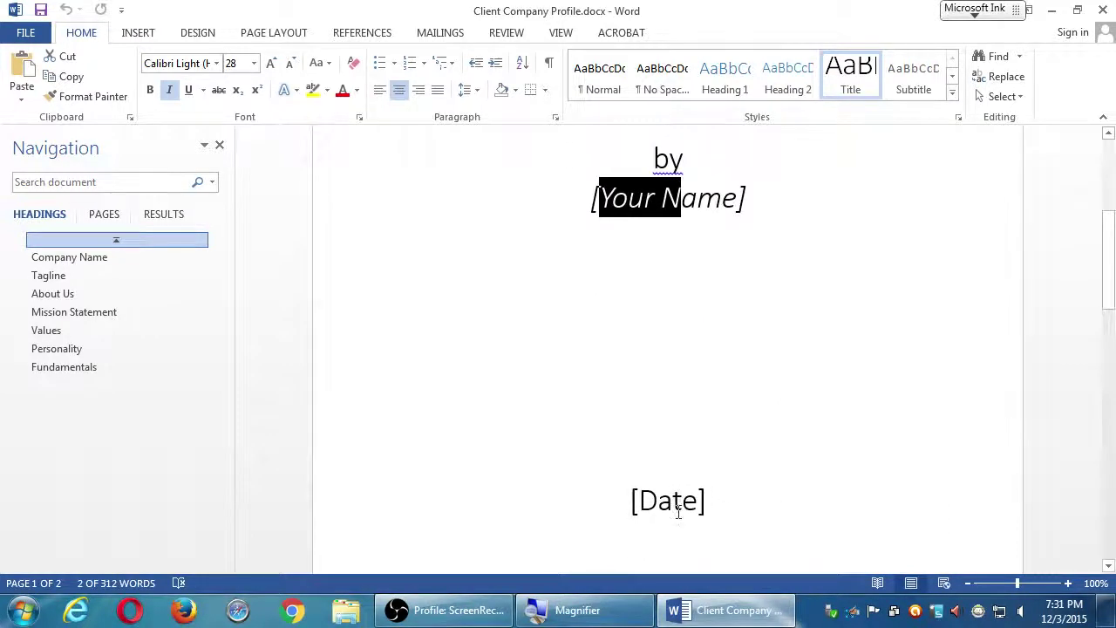
pyautogui.click(679, 513)
pyautogui.scroll(3, 720, 509)
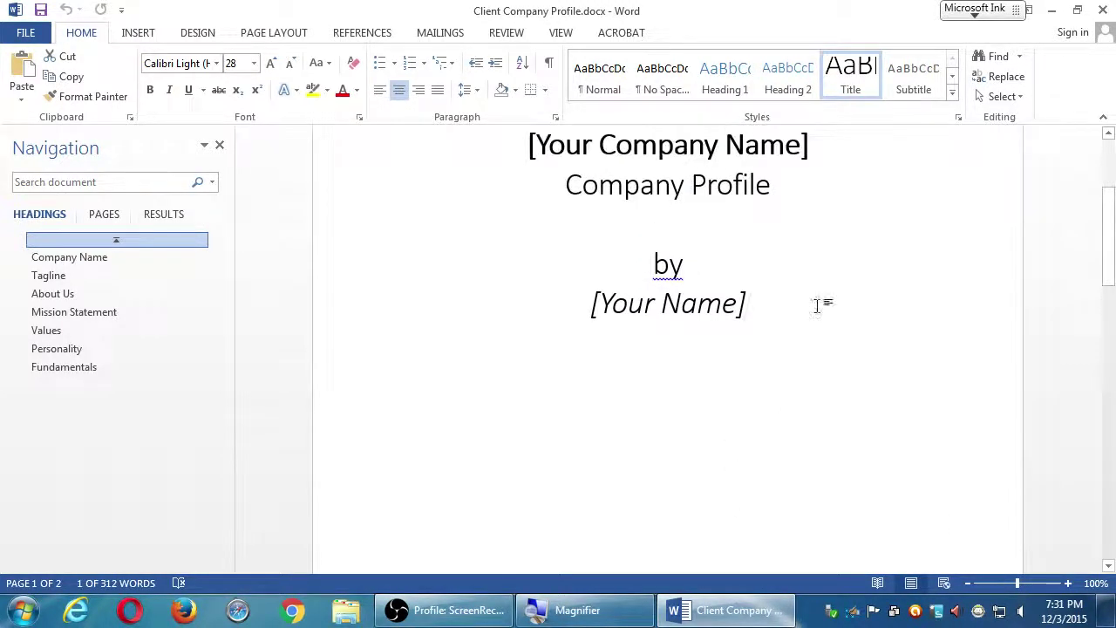
pyautogui.click(817, 305)
pyautogui.scroll(1, 812, 349)
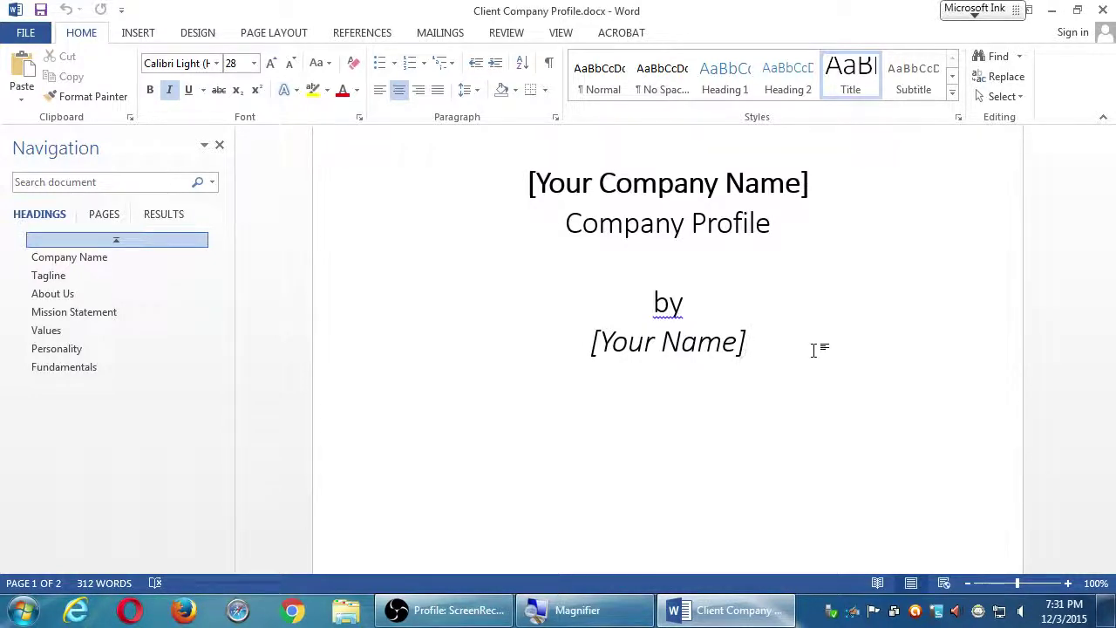
pyautogui.scroll(1, 816, 350)
# - Go to the Company Name section on page 2 and hide the Navigation pane
pyautogui.scroll(-10, 816, 350)
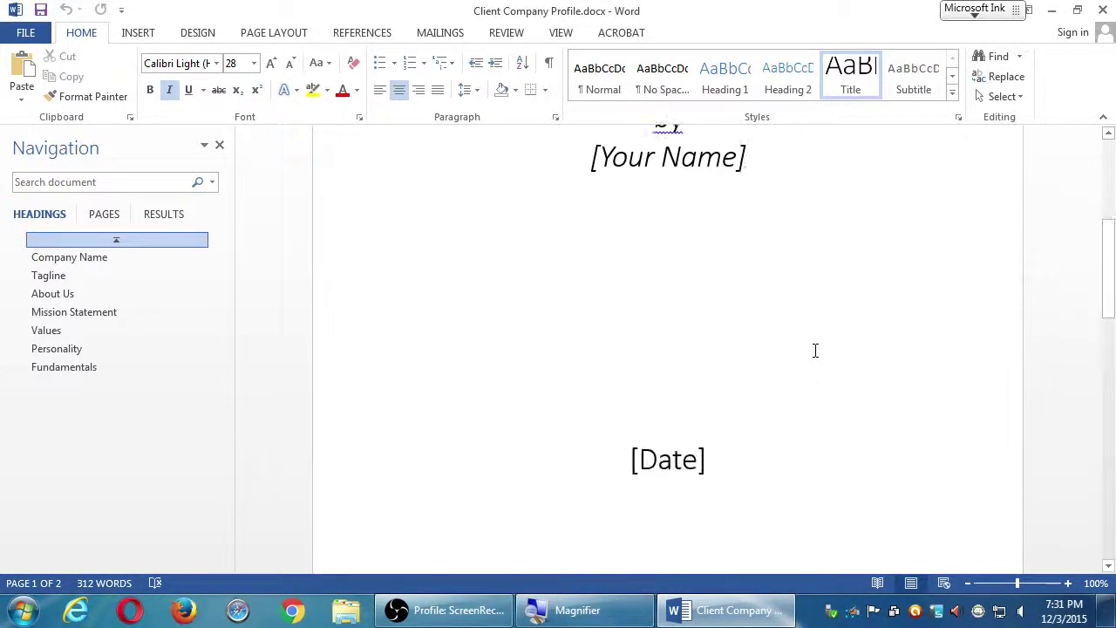
pyautogui.scroll(-7, 816, 351)
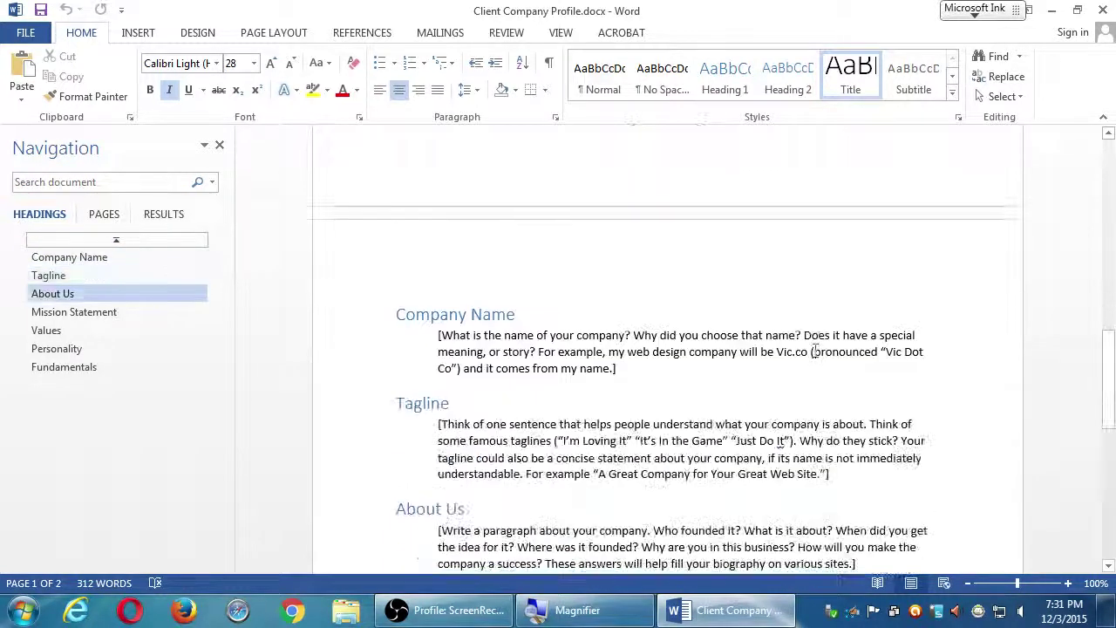
pyautogui.scroll(2, 815, 350)
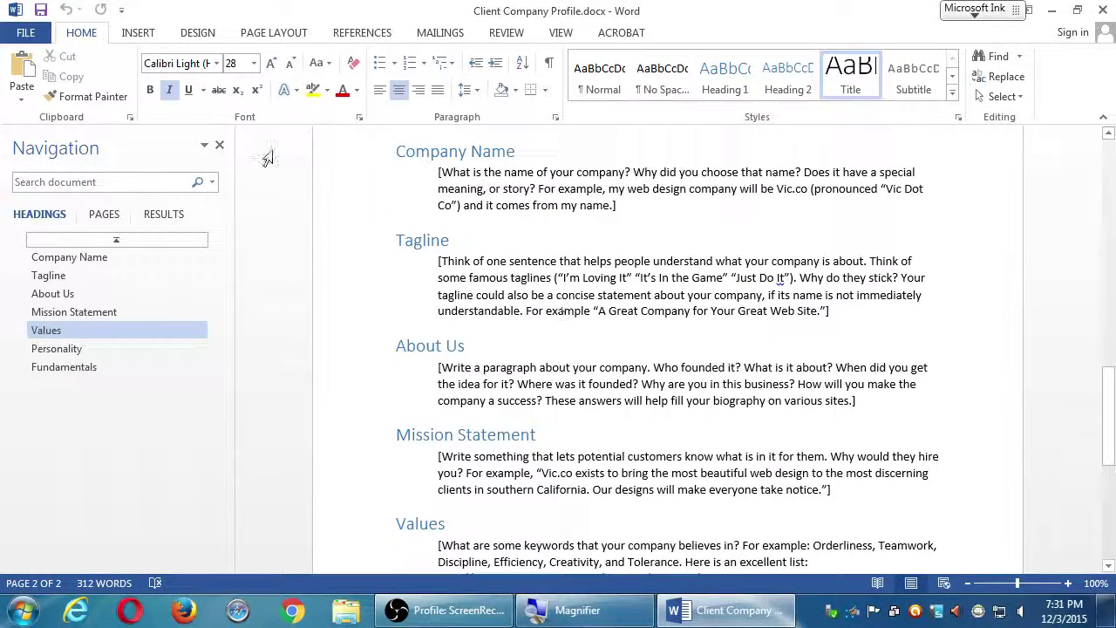
pyautogui.click(220, 147)
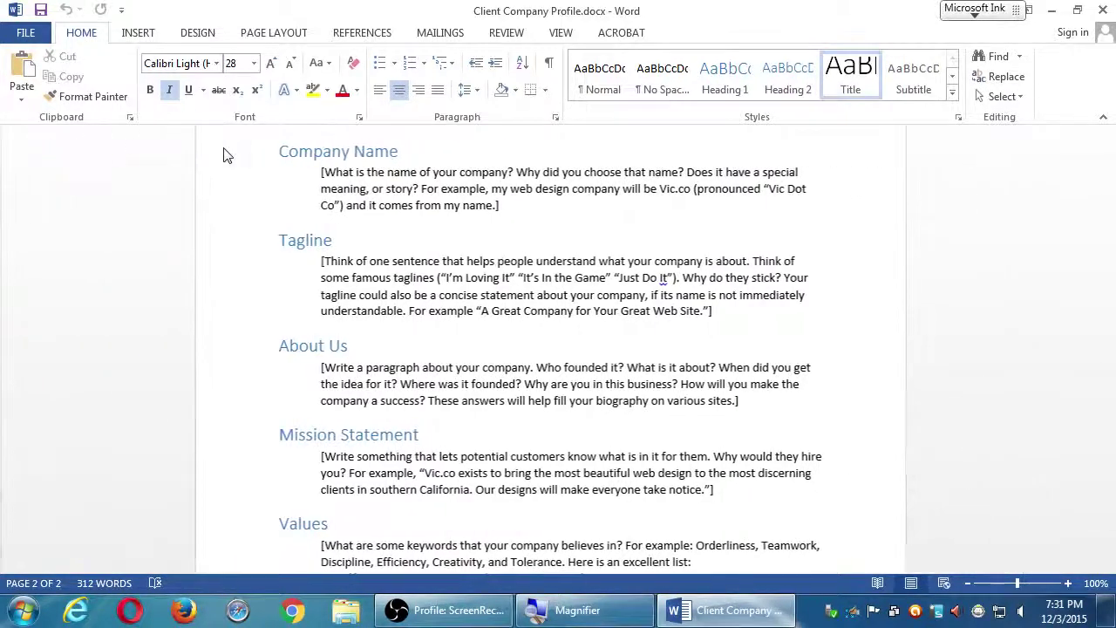
# - Examine the template's Company Name, Tagline, About Us, Mission Statement and Values instructions on page 2 with the screen magnified
pyautogui.scroll(-1, 583, 279)
pyautogui.scroll(1, 584, 281)
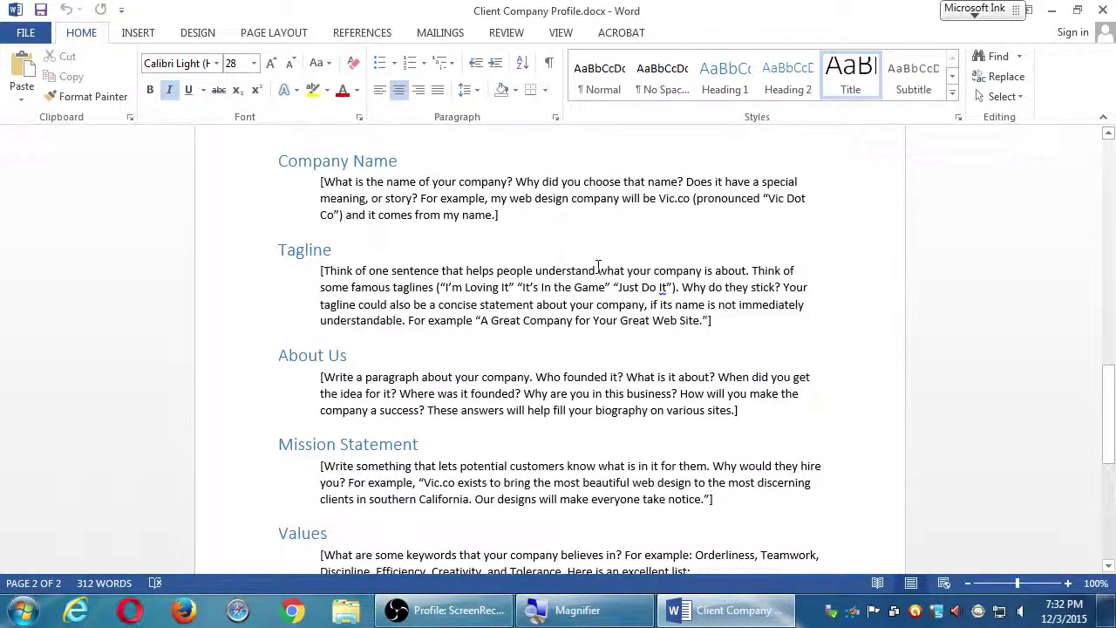
pyautogui.press('super+plus')
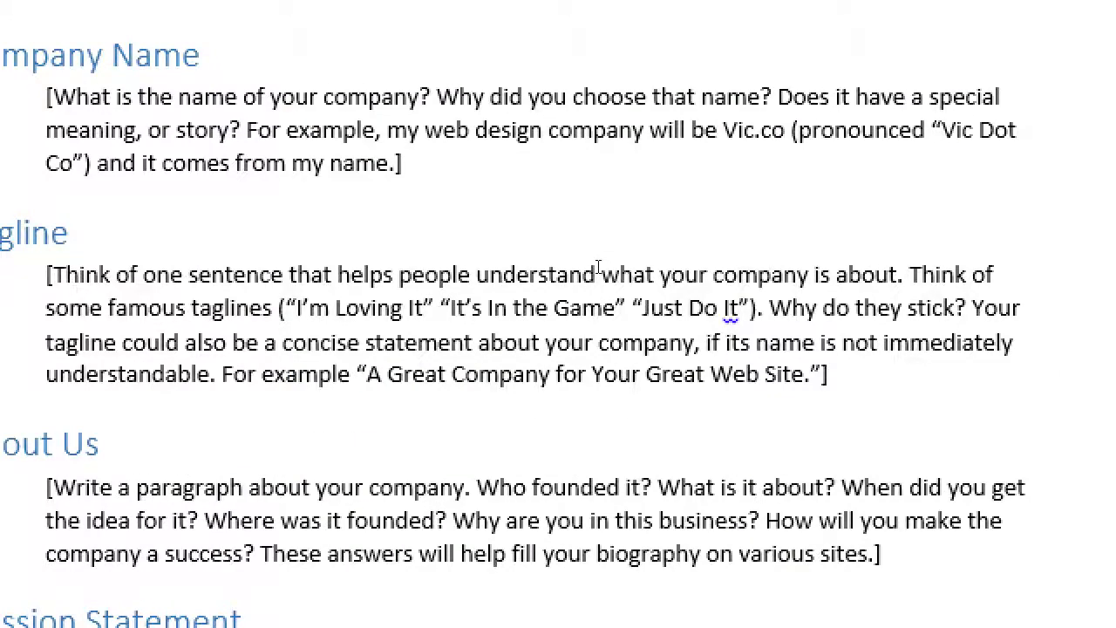
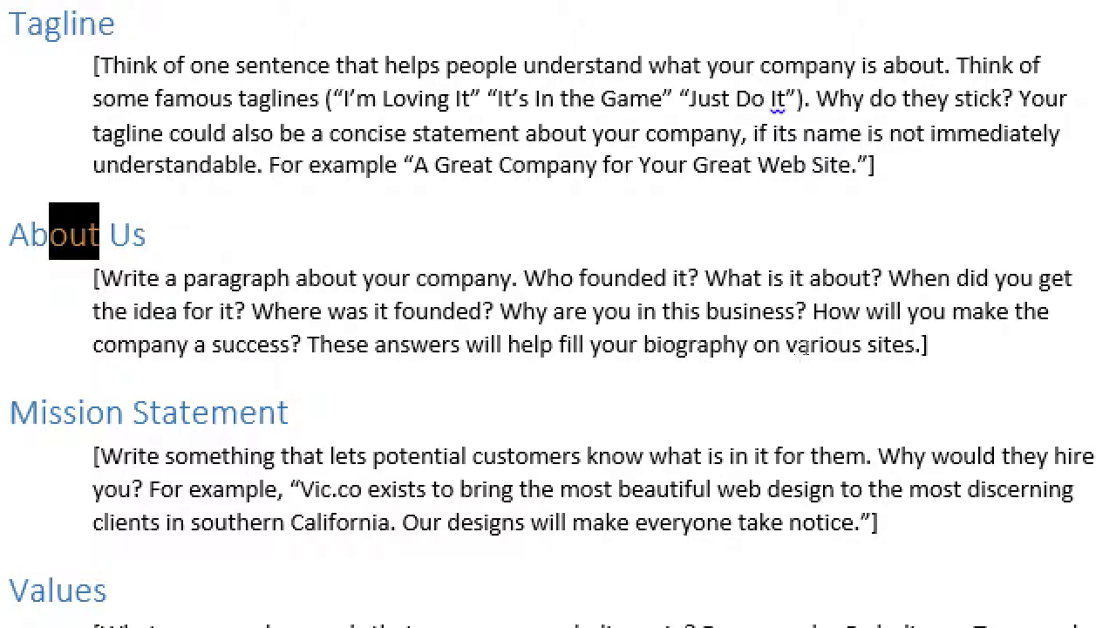
pyautogui.click(689, 391)
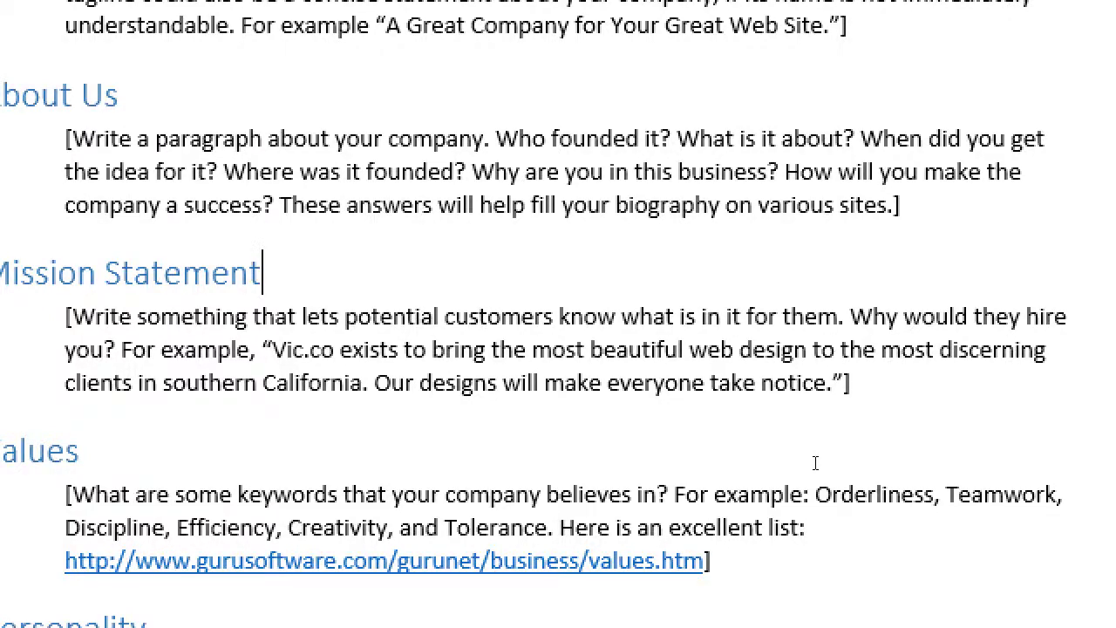
pyautogui.press('super+minus')
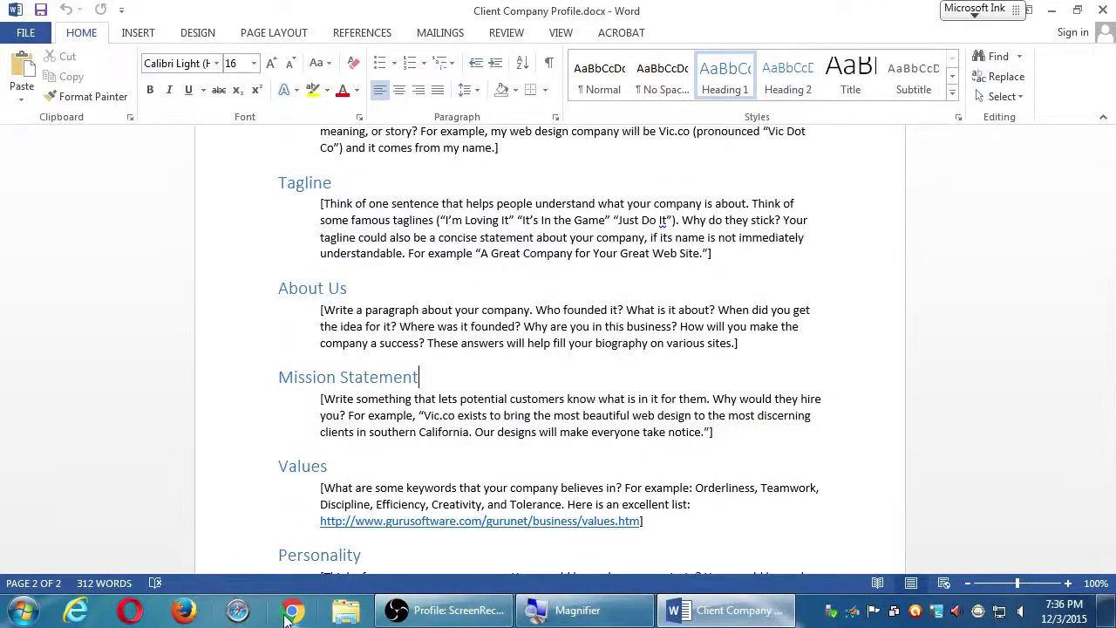
# - Switch to Chrome and open the full mission statement from the Mission section of the sdce.edu home page
pyautogui.click(295, 616)
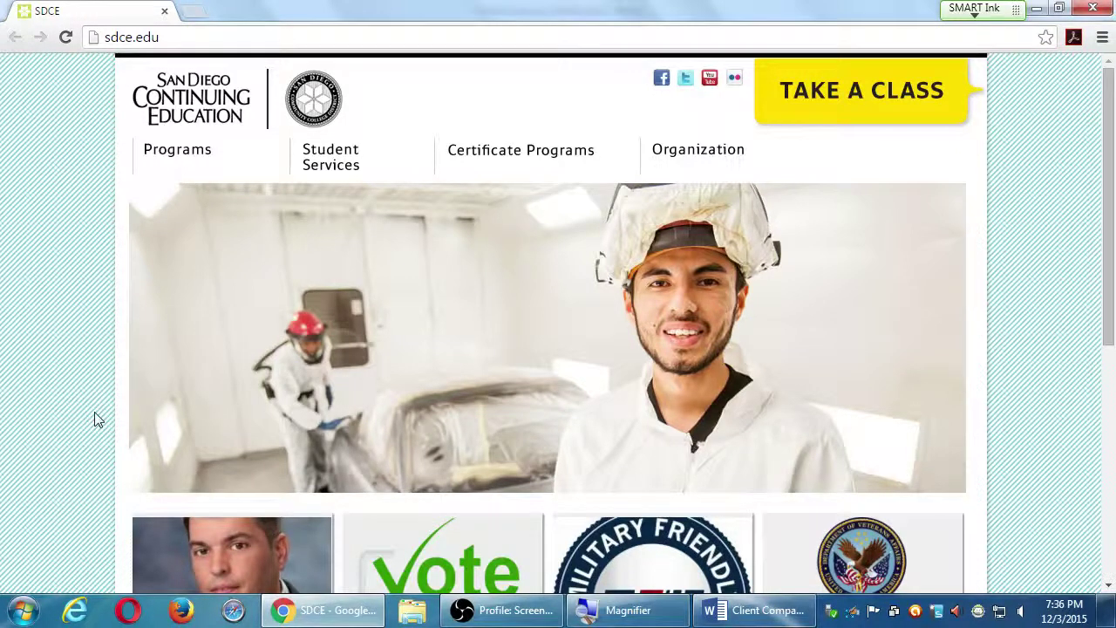
pyautogui.scroll(-5, 97, 419)
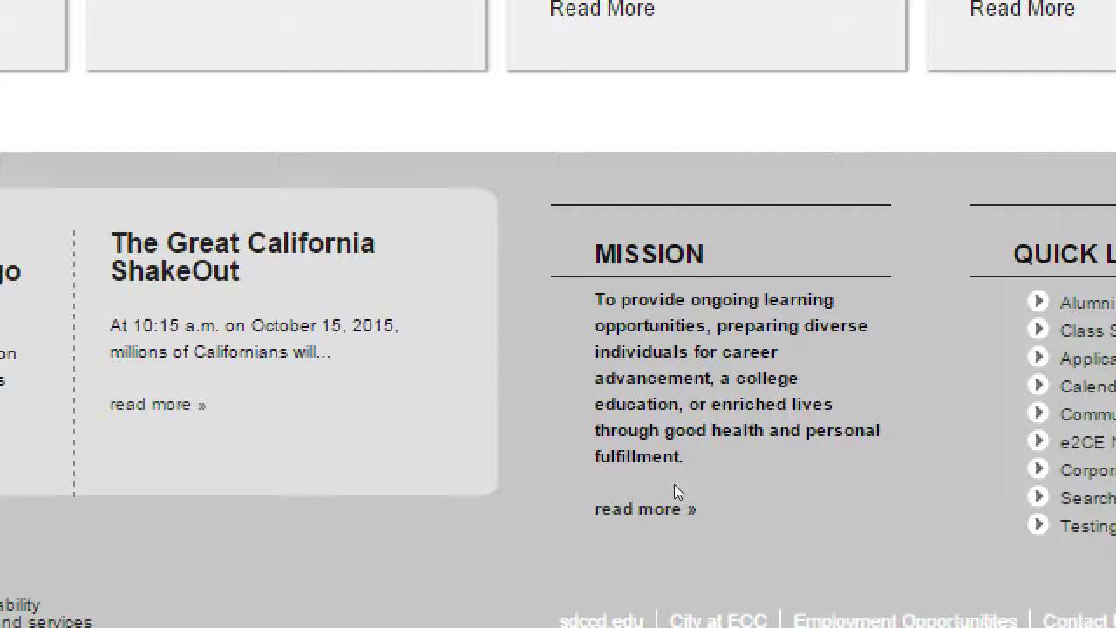
pyautogui.click(624, 513)
# - Examine the vision, philosophy, core values and mission statements on the page, and return to the home page's Mission section
pyautogui.scroll(-2, 632, 515)
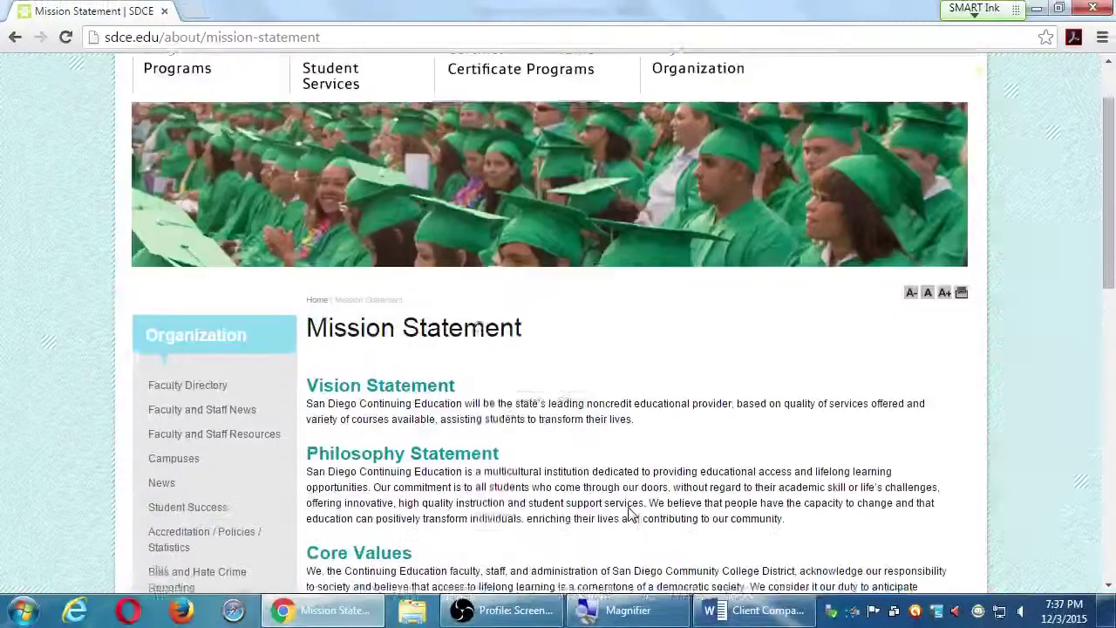
pyautogui.scroll(-1, 632, 515)
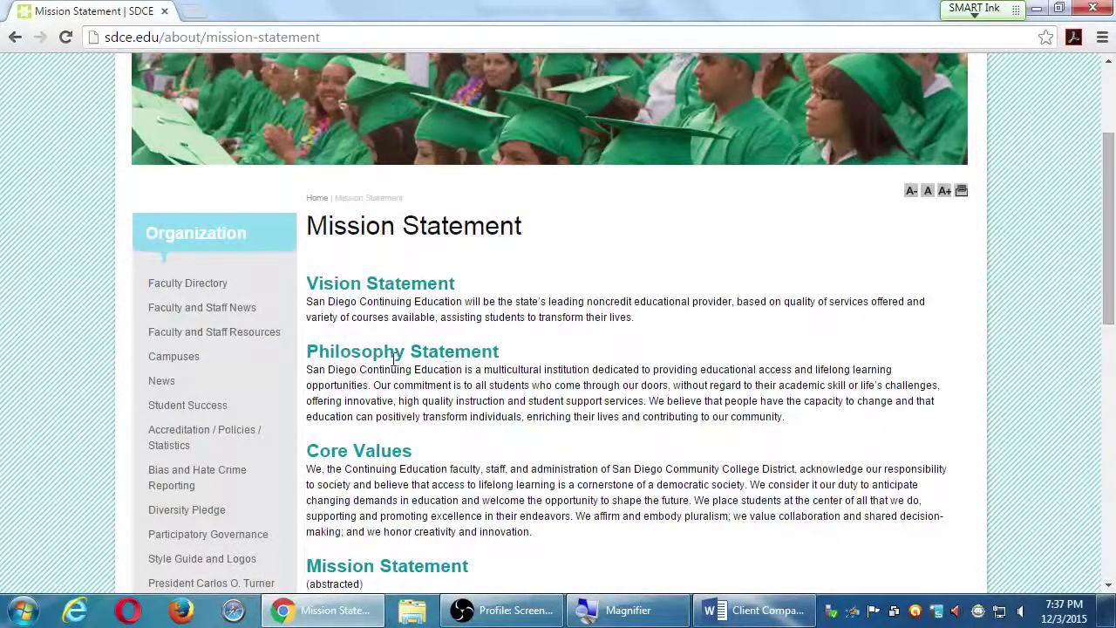
pyautogui.scroll(-1, 389, 438)
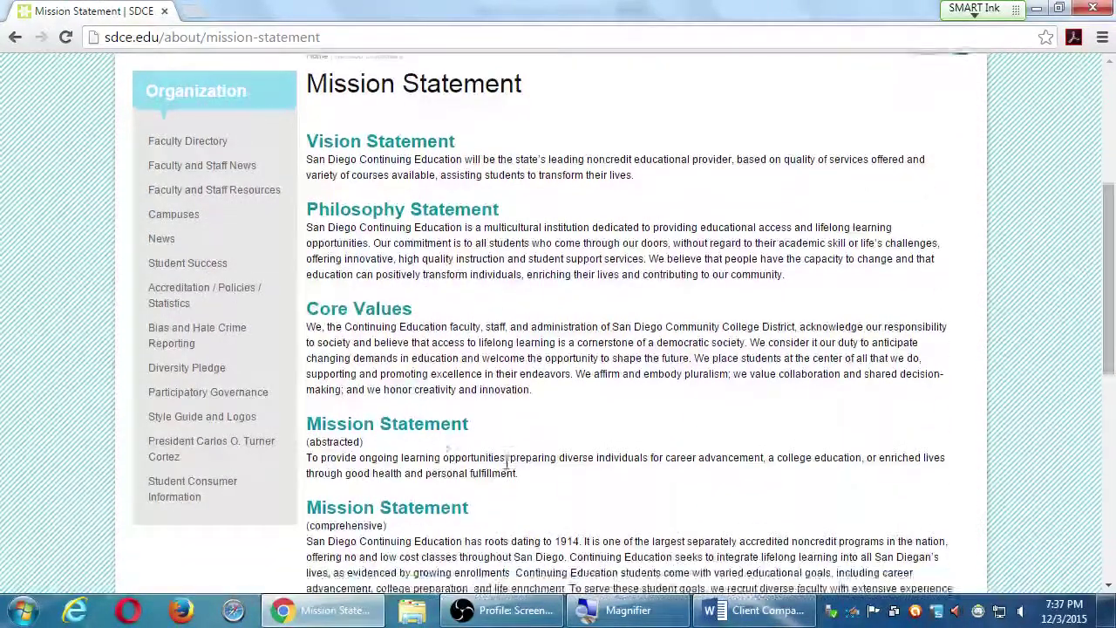
pyautogui.scroll(-4, 484, 471)
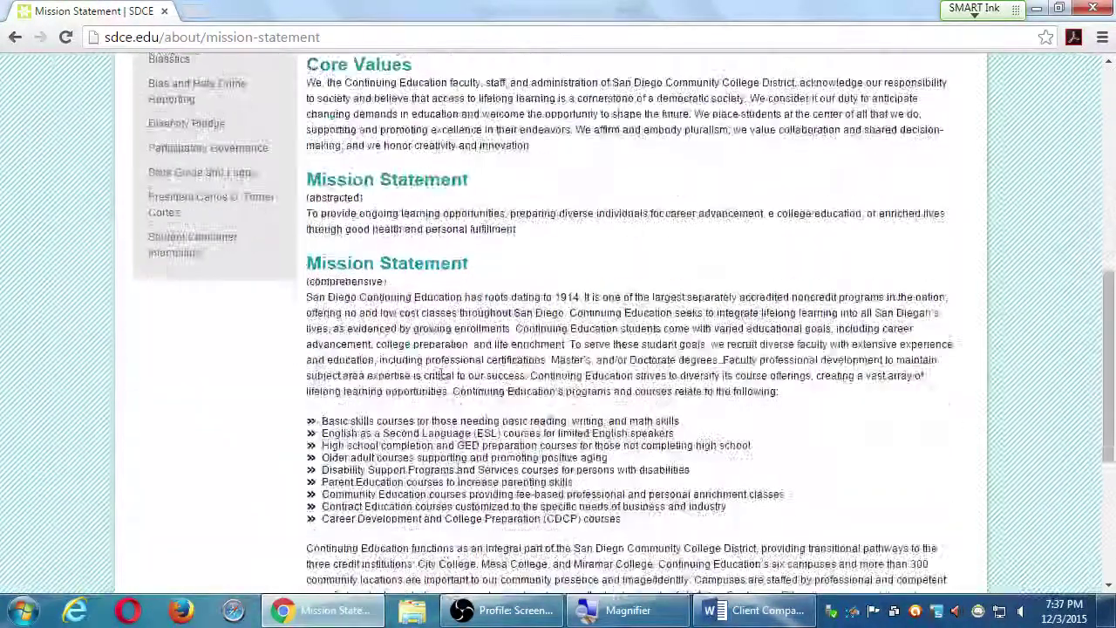
pyautogui.scroll(-2, 456, 392)
pyautogui.scroll(5, 462, 391)
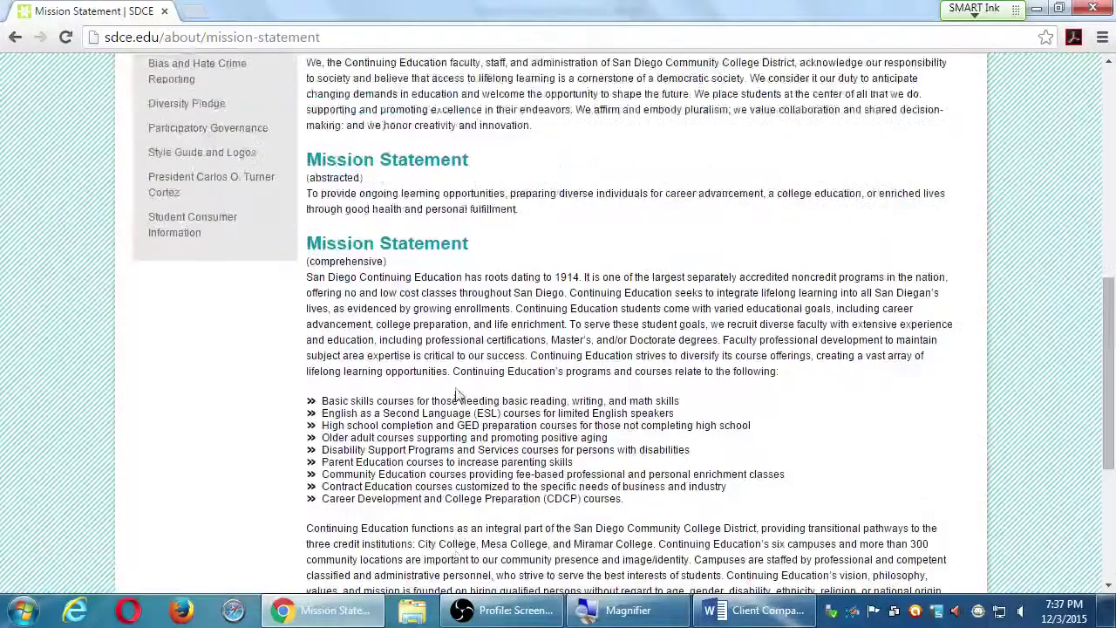
pyautogui.scroll(2, 463, 390)
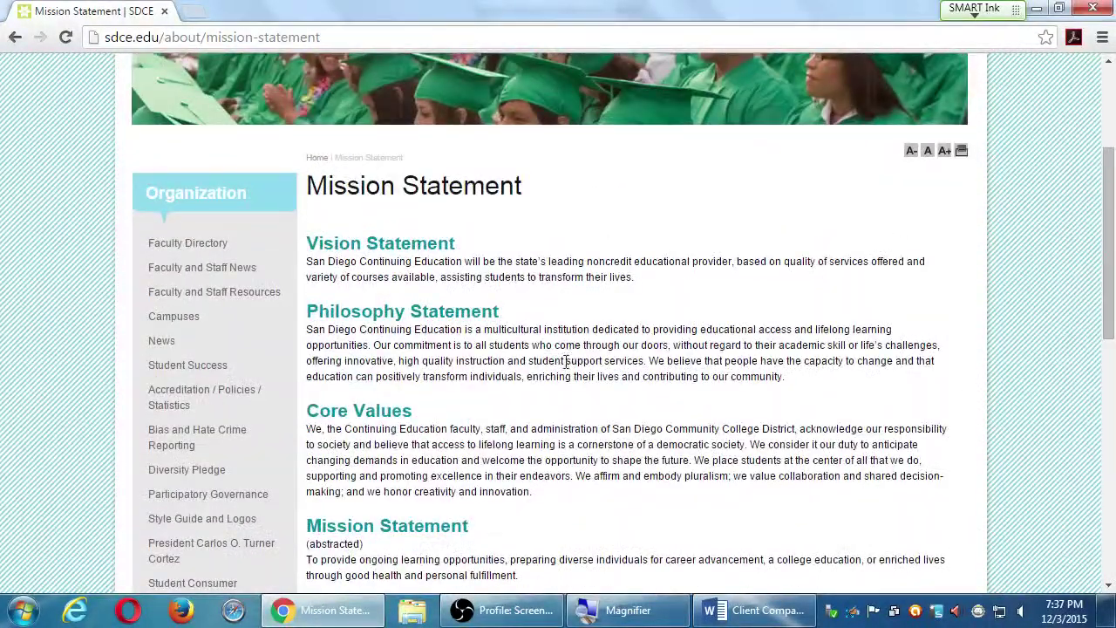
pyautogui.scroll(1, 568, 360)
pyautogui.scroll(1, 568, 365)
pyautogui.hotkey('alt', 'Left')
pyautogui.scroll(-2, 631, 424)
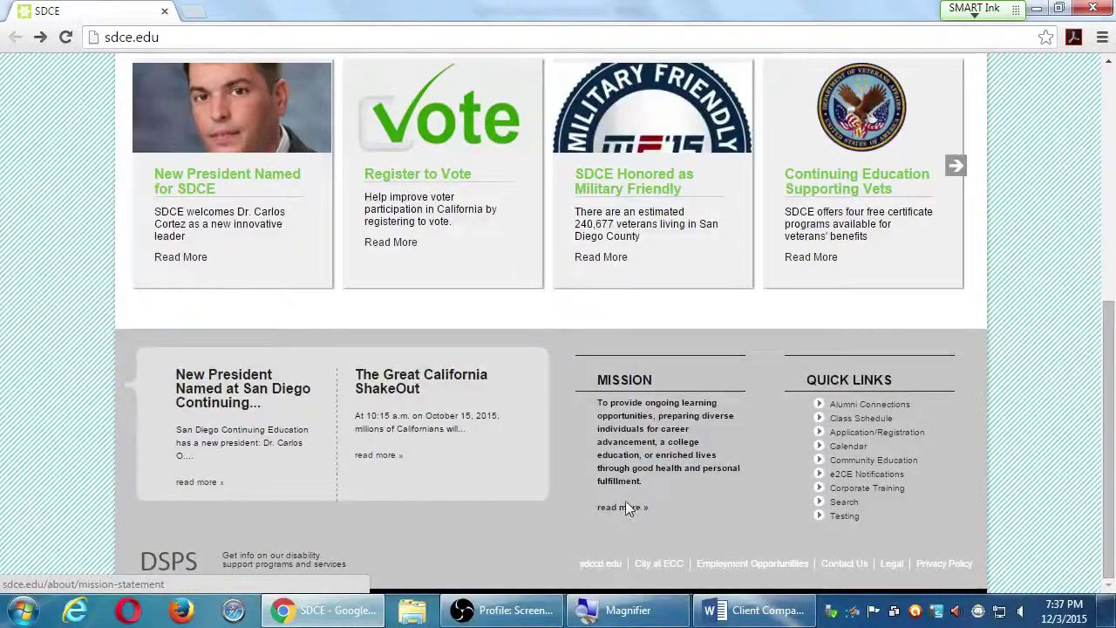
# - Switch back to the Word template and highlight the word "Why" in the Mission Statement instructions
pyautogui.click(1038, 9)
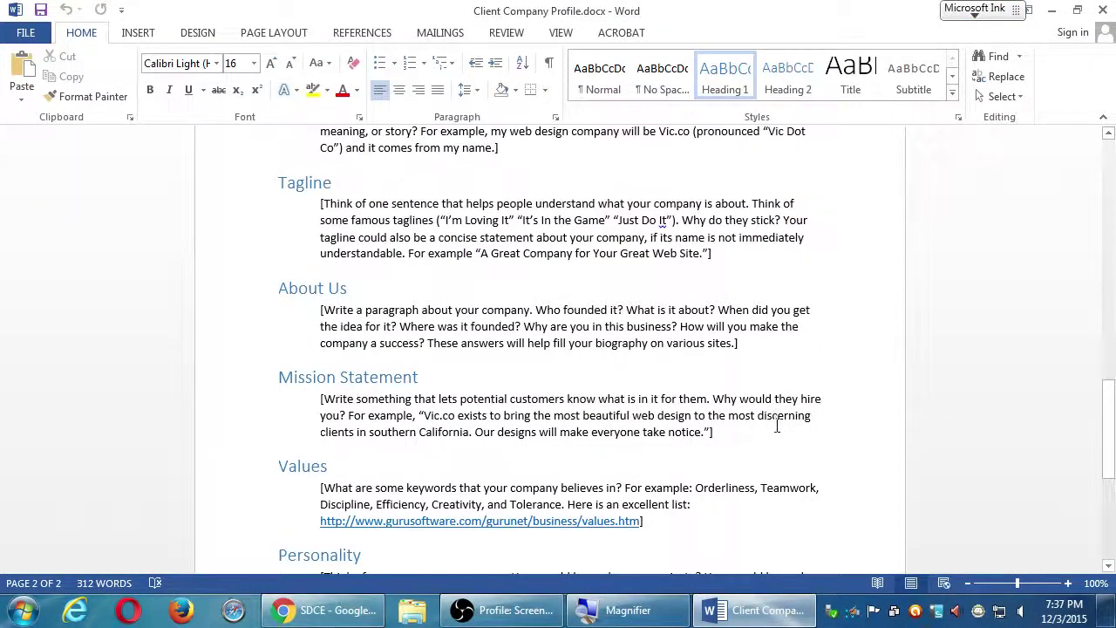
pyautogui.click(731, 399)
pyautogui.doubleClick(729, 399)
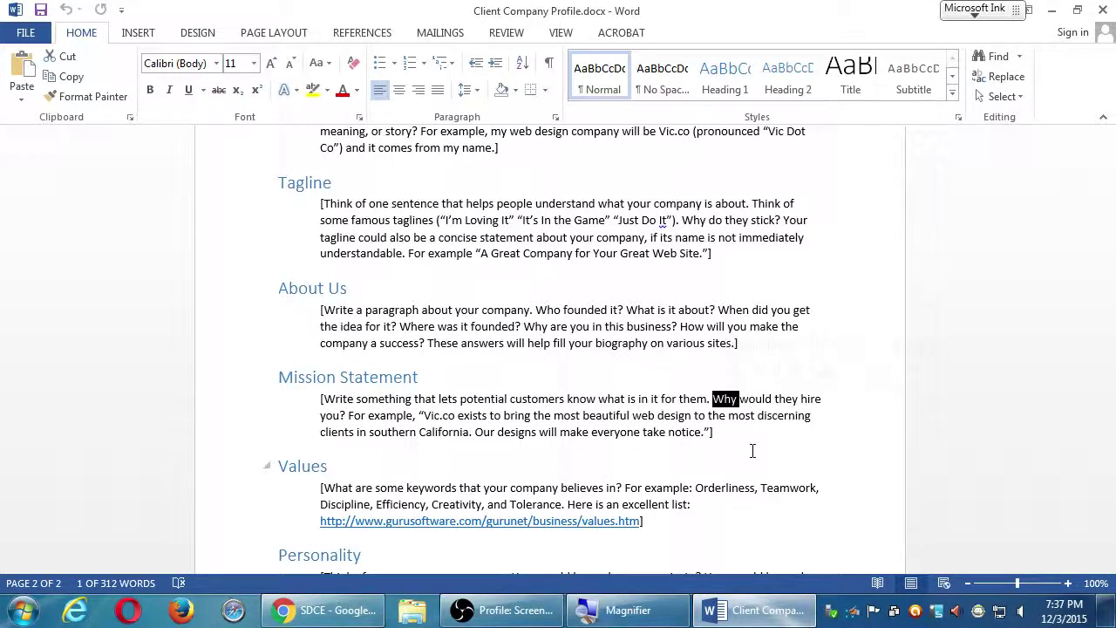
# - Switch to Paint by launching it with a blank canvas
pyautogui.press('super')
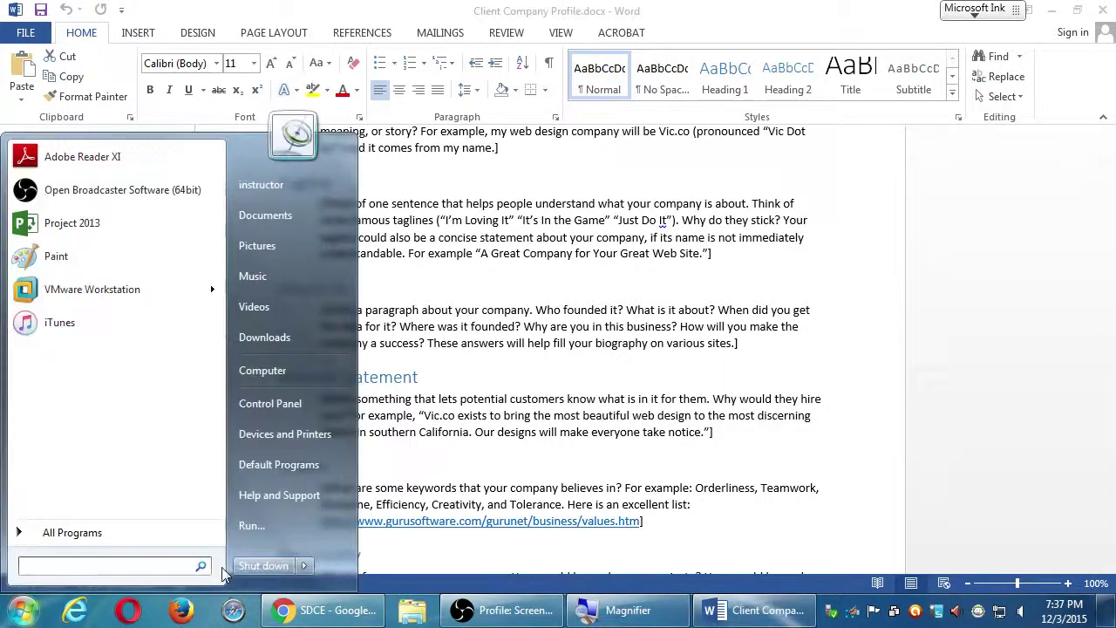
pyautogui.write('pai')
pyautogui.press('Return')
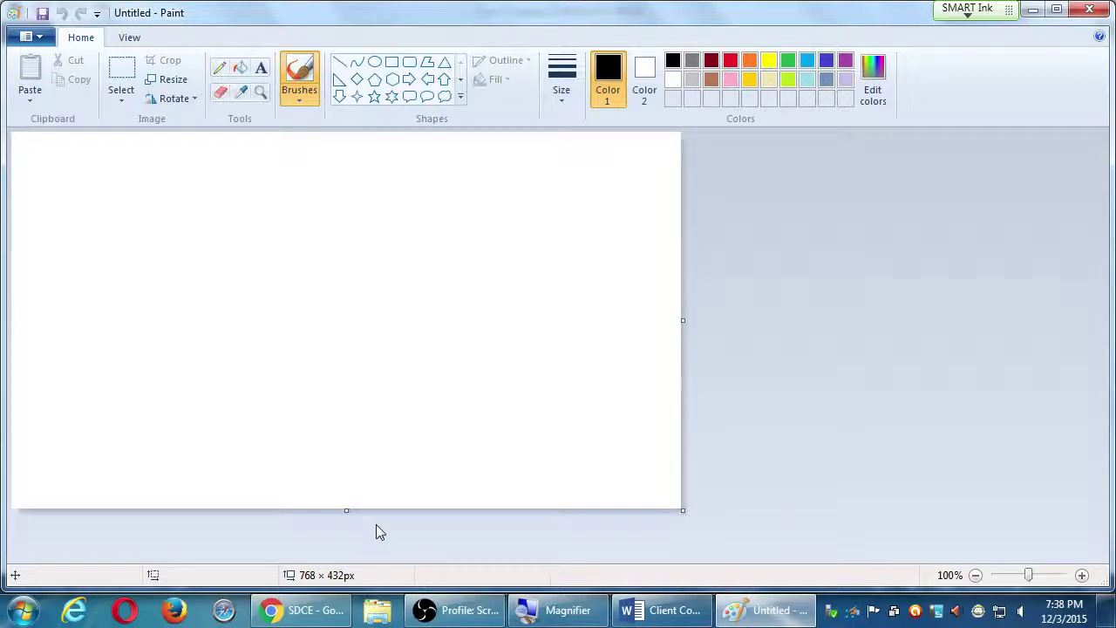
# - Draw a large yellow circle outline filling most of the canvas's left half and nearly its full height
pyautogui.click(769, 60)
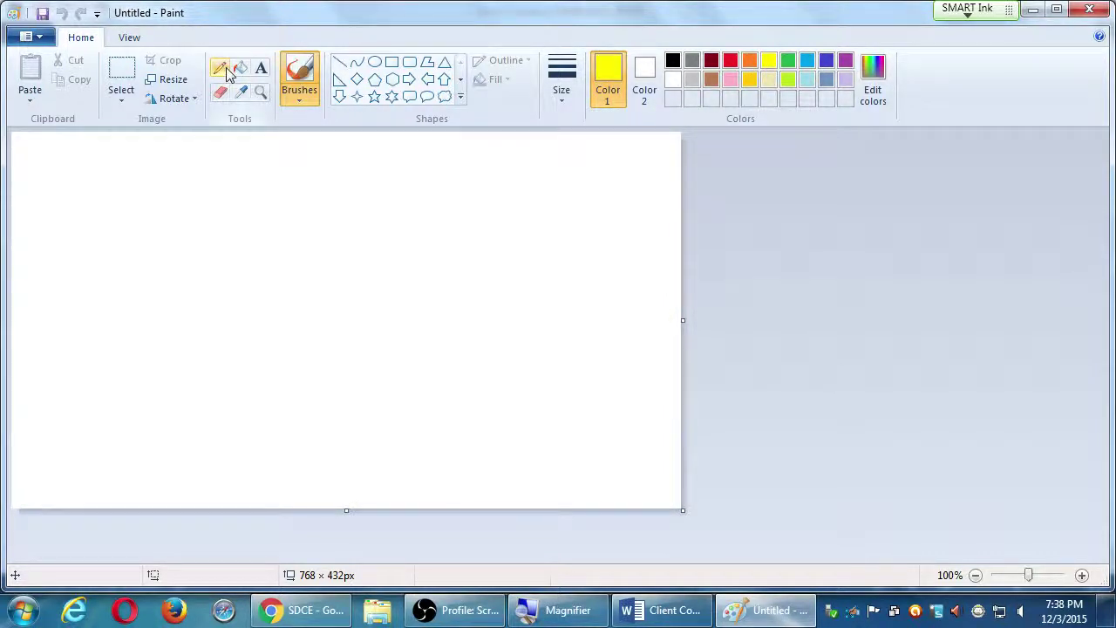
pyautogui.click(374, 62)
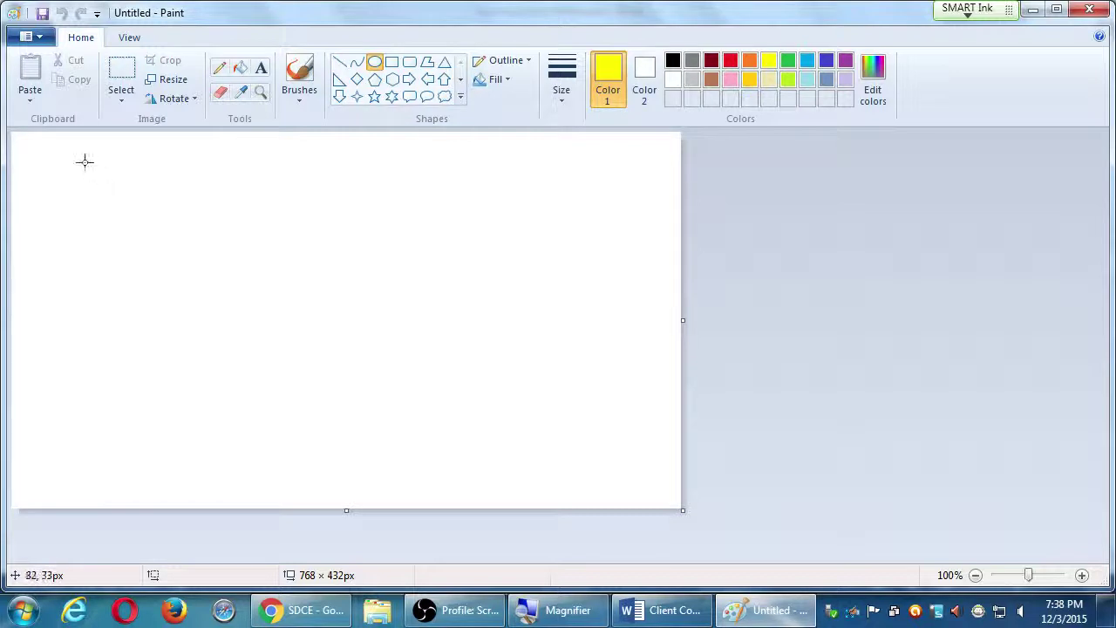
pyautogui.moveTo(63, 157); pyautogui.dragTo(428, 490)
pyautogui.click(598, 162)
# - Draw an orange circle outline about 180 × 165 px in the middle of the yellow circle
pyautogui.click(751, 63)
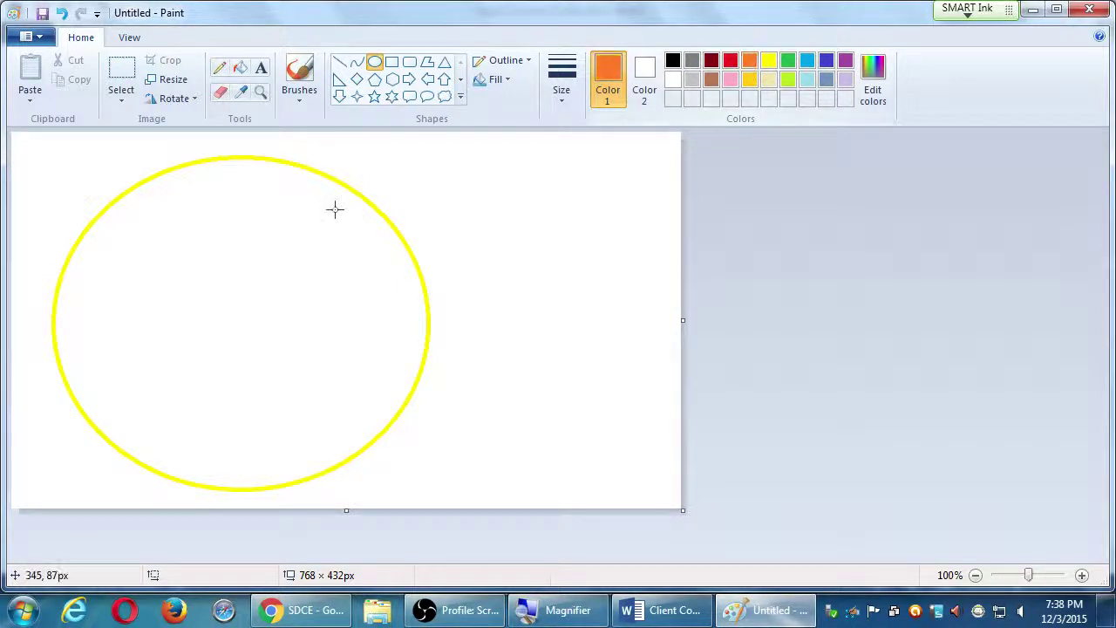
pyautogui.moveTo(158, 247); pyautogui.dragTo(315, 390)
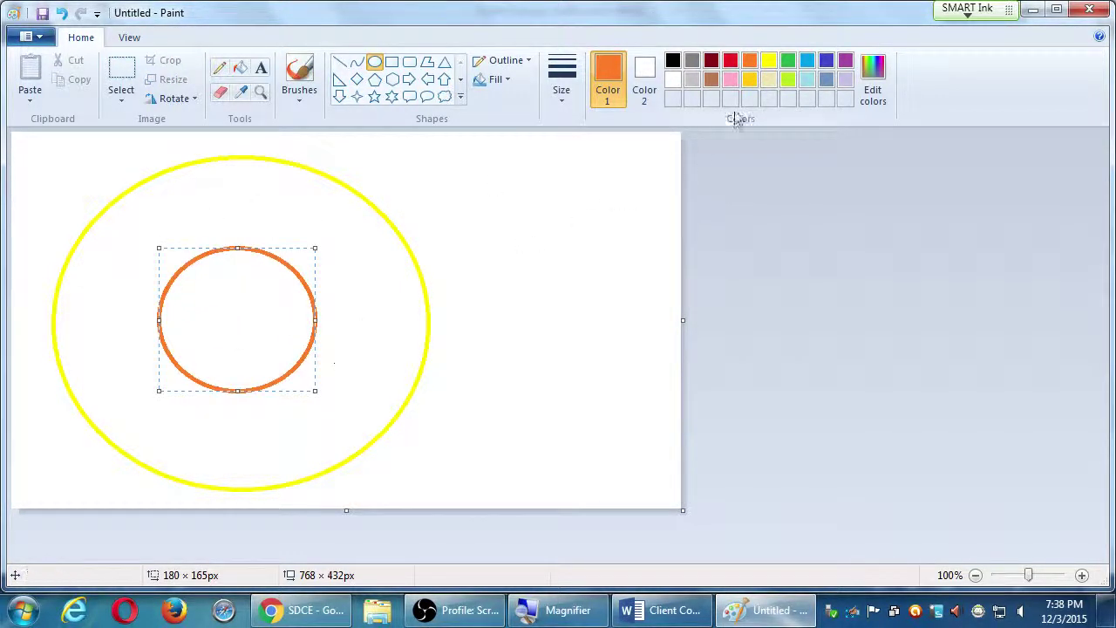
pyautogui.click(731, 61)
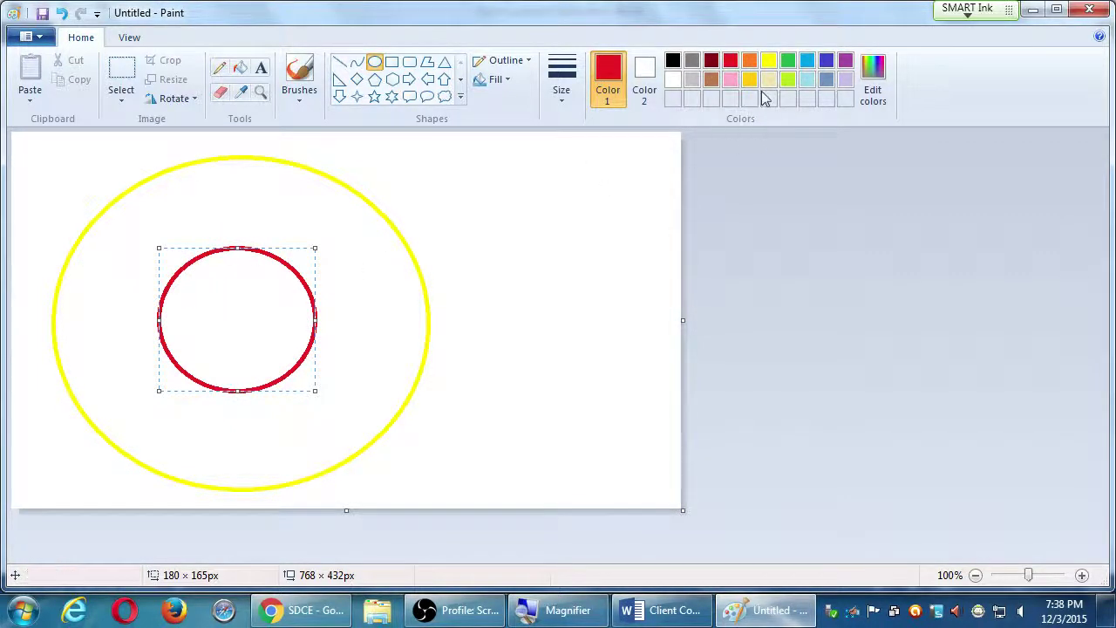
pyautogui.click(750, 61)
pyautogui.click(584, 261)
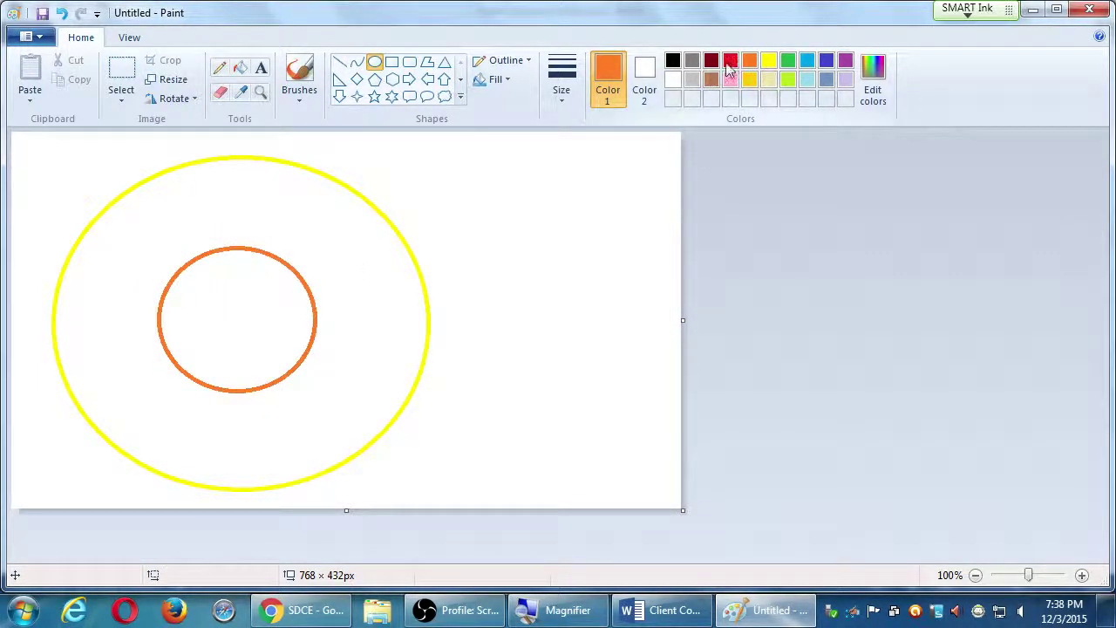
# - Draw a small red circle outline inside the orange circle, near its left edge
pyautogui.click(731, 61)
pyautogui.moveTo(185, 305); pyautogui.dragTo(220, 342)
pyautogui.click(504, 355)
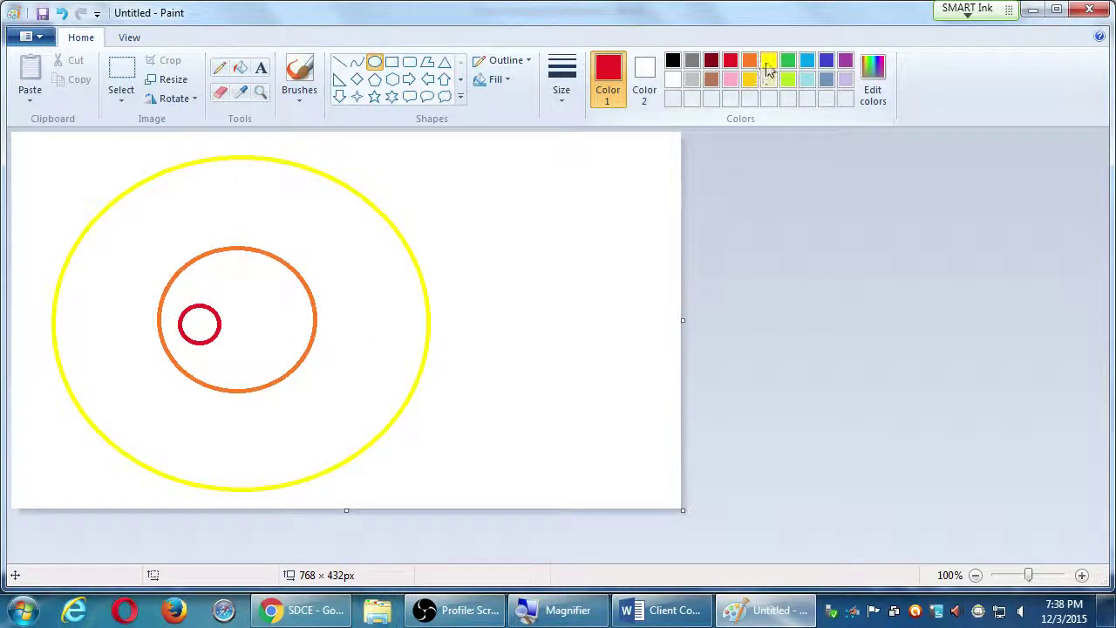
pyautogui.click(767, 62)
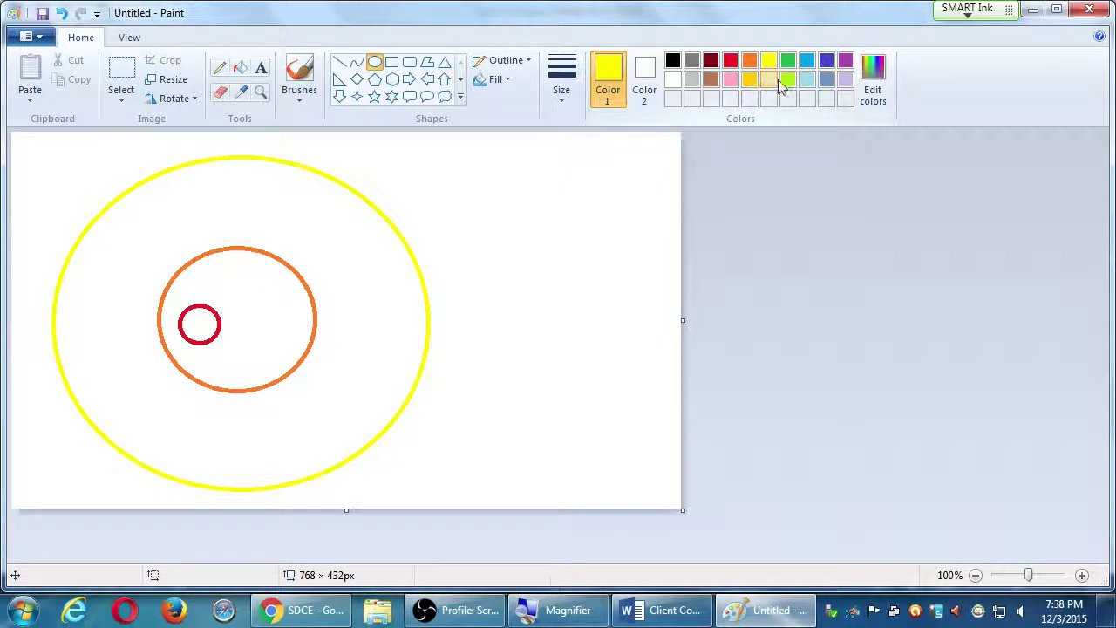
pyautogui.click(753, 78)
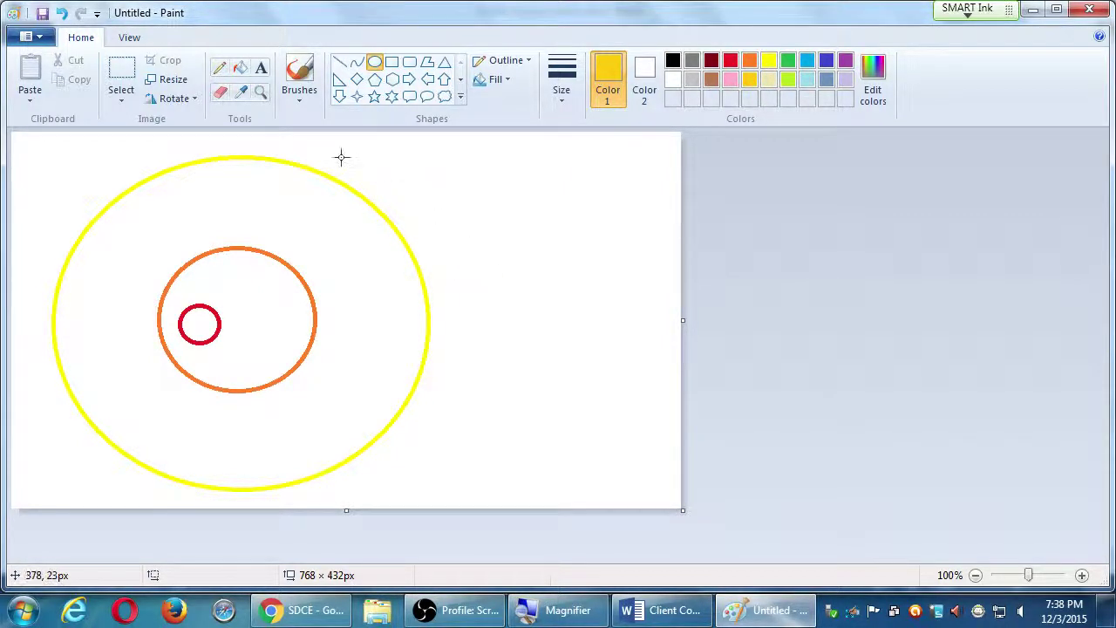
pyautogui.click(261, 67)
pyautogui.click(436, 242)
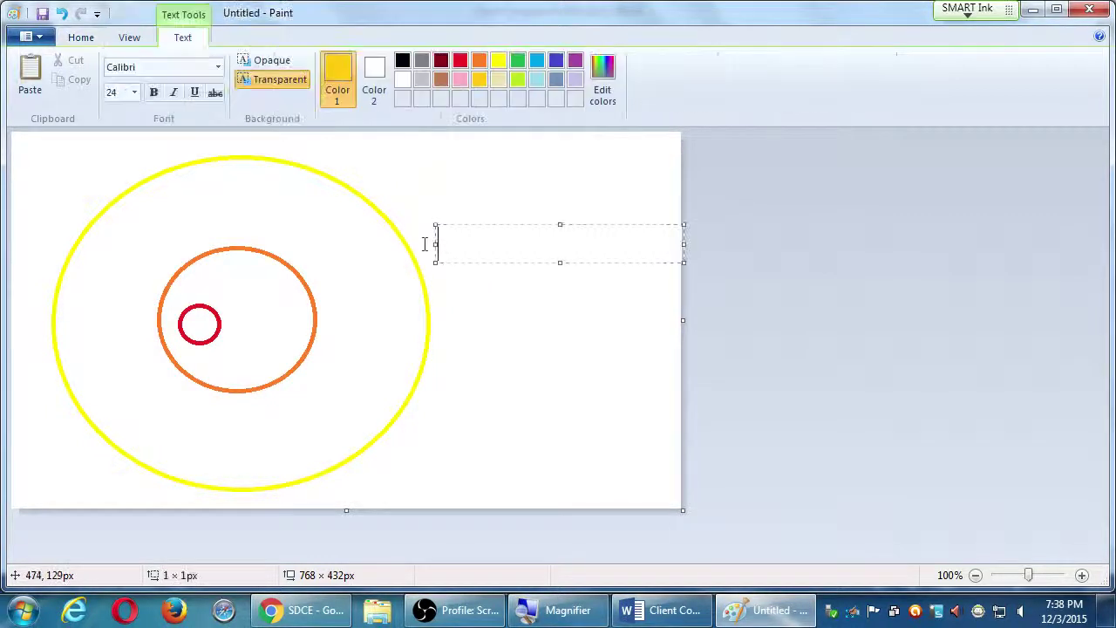
pyautogui.write('What')
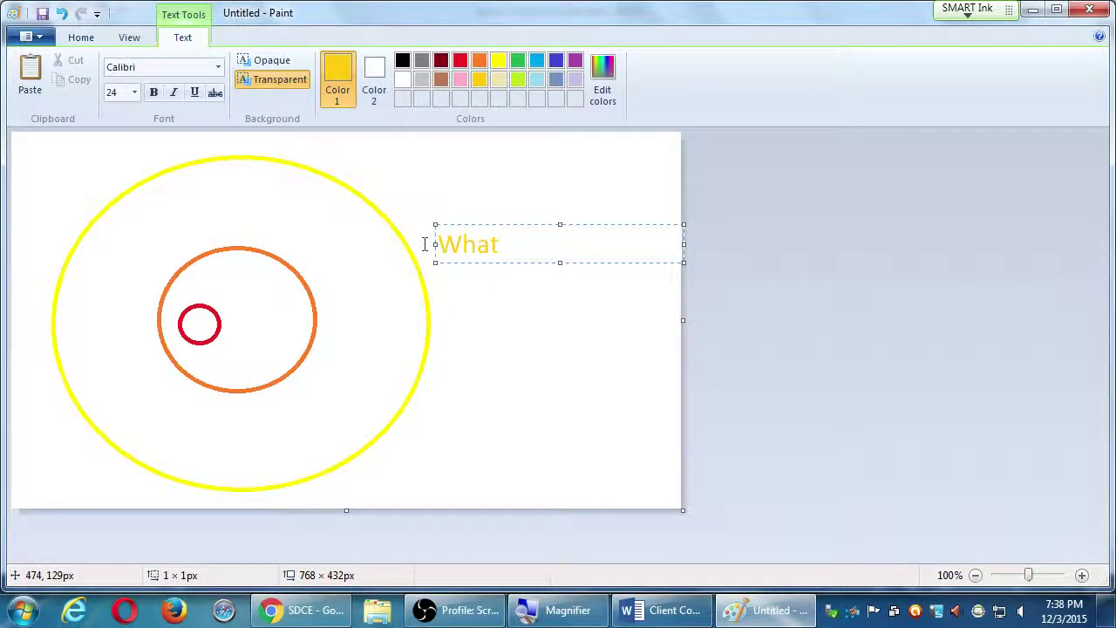
pyautogui.click(533, 349)
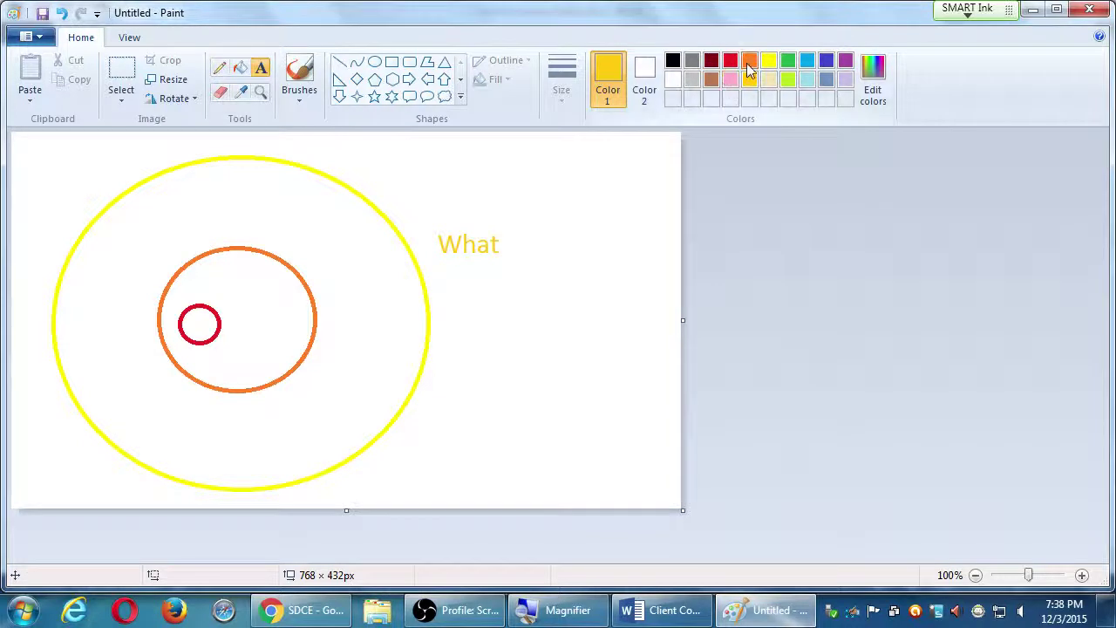
pyautogui.click(749, 60)
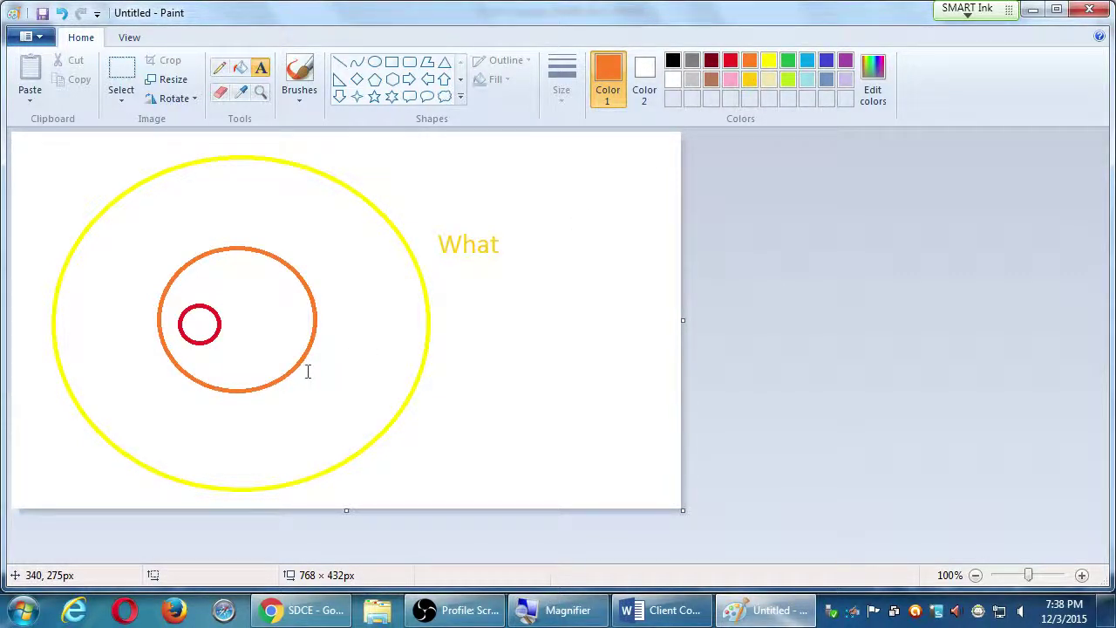
pyautogui.hotkey('ctrl', 'z')
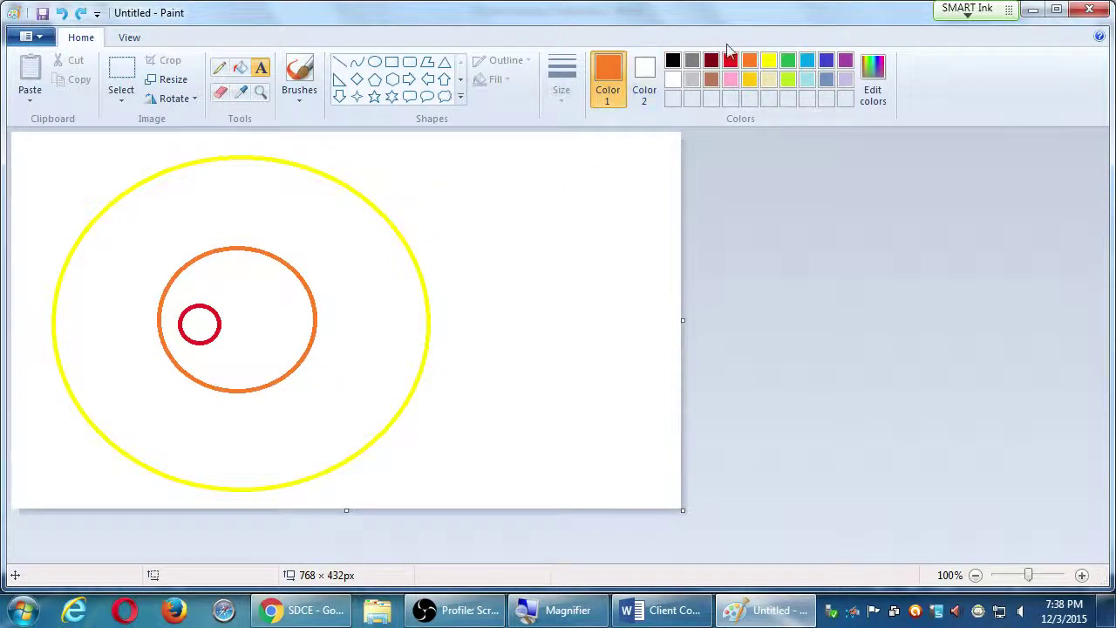
# - Add the gold text label "What" between the orange circle and the right edge of the yellow circle
pyautogui.click(768, 60)
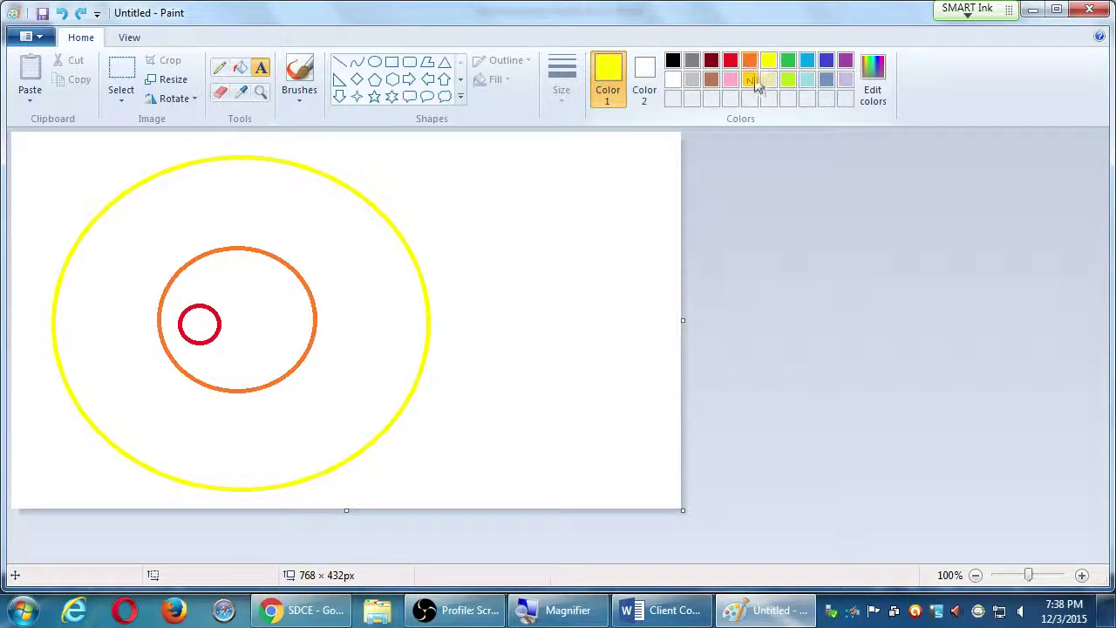
pyautogui.click(749, 79)
pyautogui.click(351, 278)
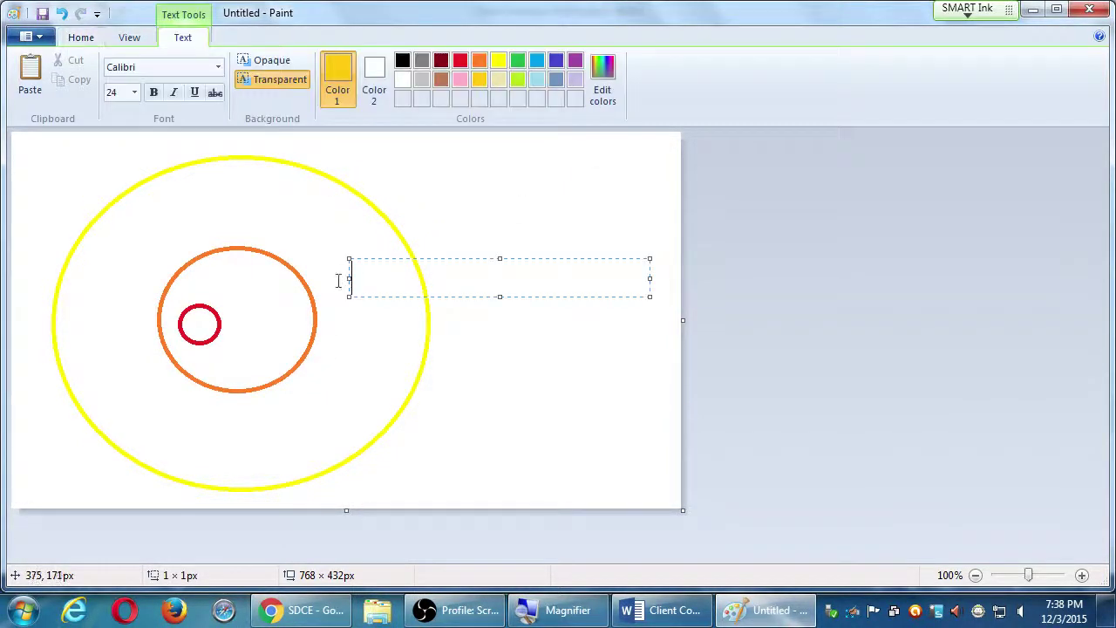
pyautogui.write('What')
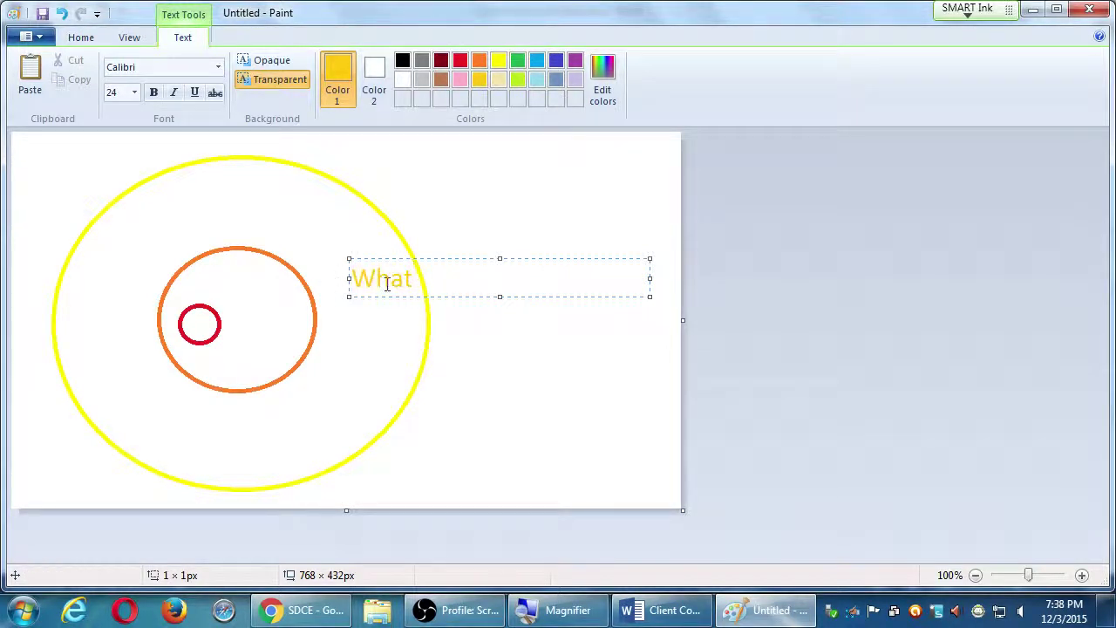
# - Add the orange text label "How" inside the orange circle, below and beside the small red circle
pyautogui.click(280, 341)
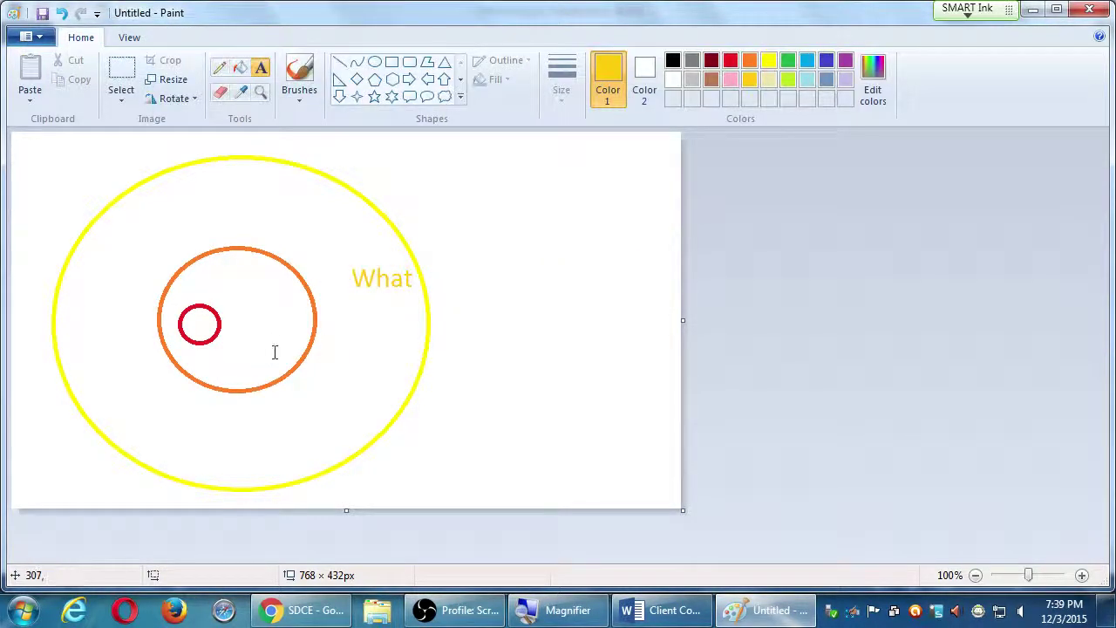
pyautogui.click(749, 60)
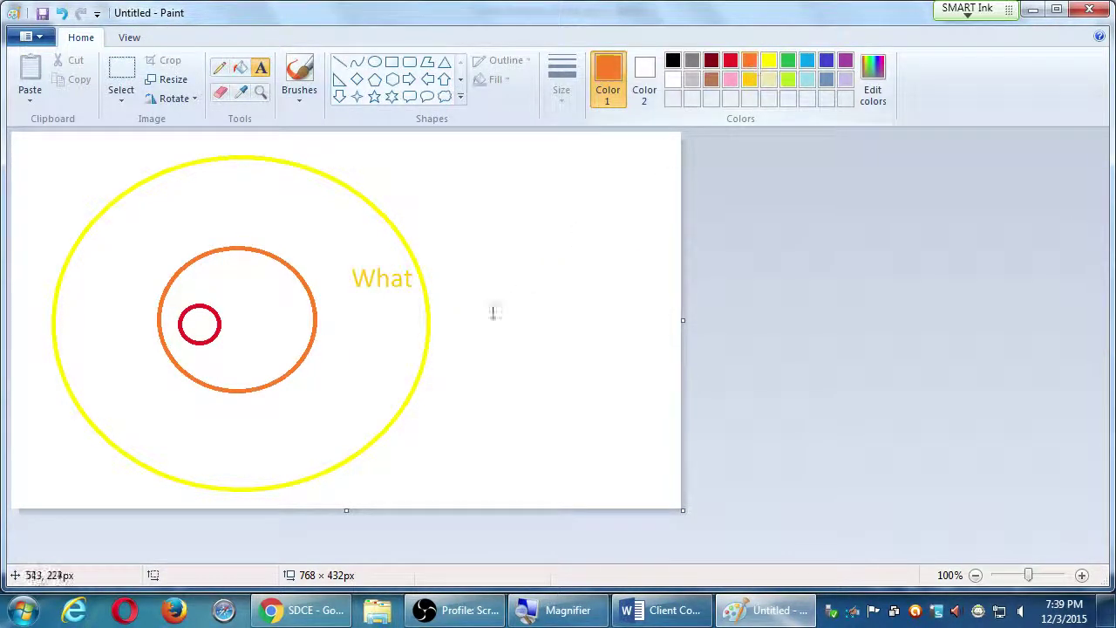
pyautogui.click(251, 357)
pyautogui.write('GH')
pyautogui.press('BackSpace')
pyautogui.write('How')
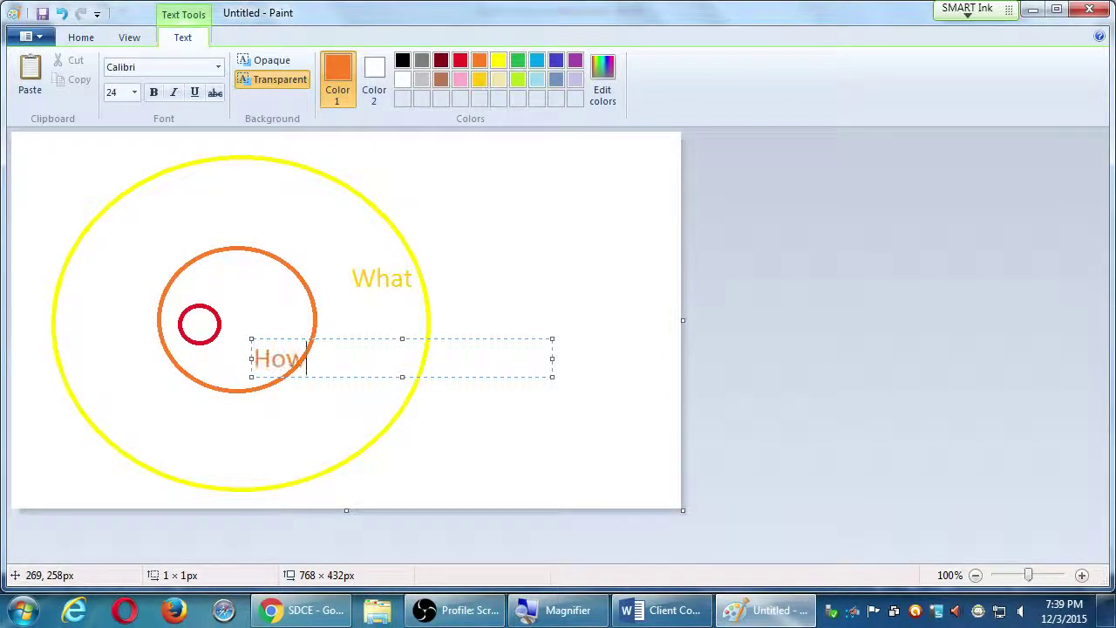
pyautogui.moveTo(271, 337); pyautogui.dragTo(256, 329)
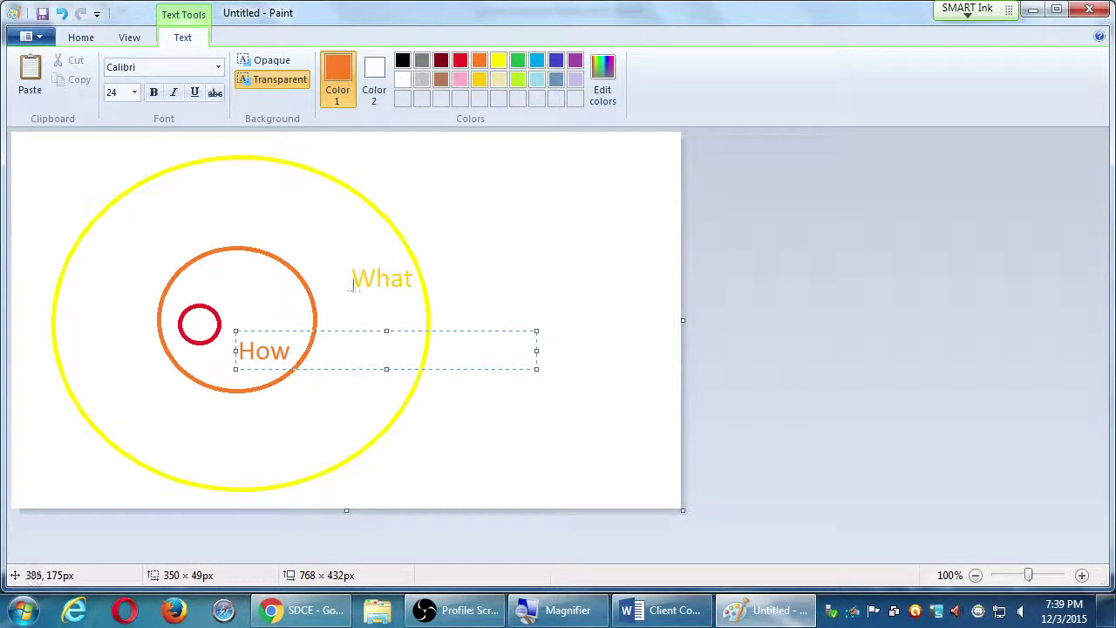
# - Add the red text label "Why" inside the orange circle, just above the small red circle
pyautogui.click(460, 60)
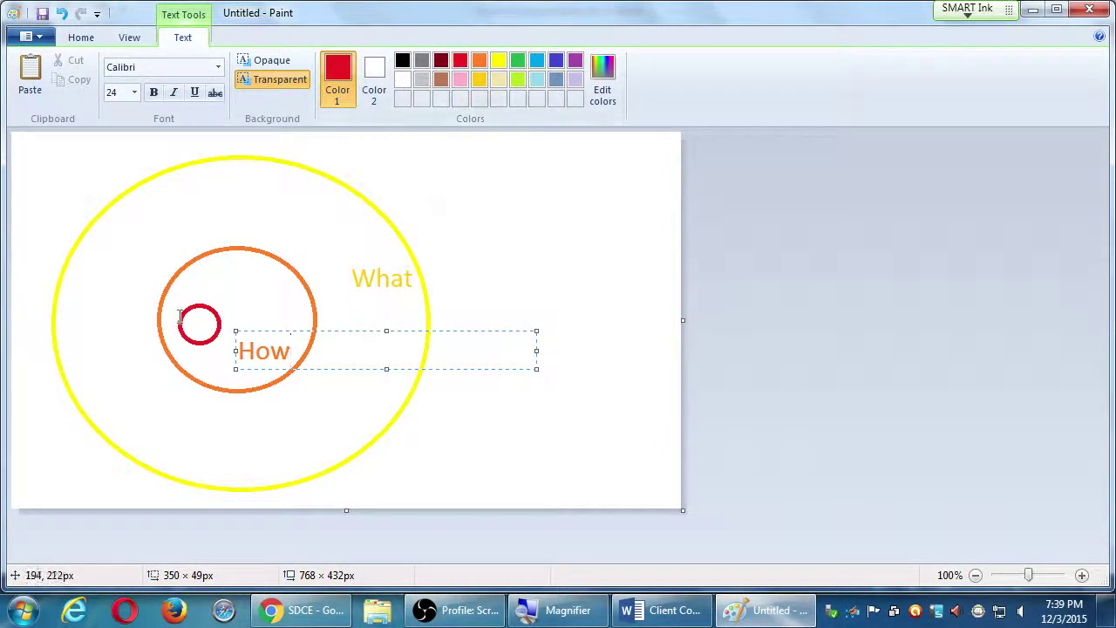
pyautogui.click(205, 342)
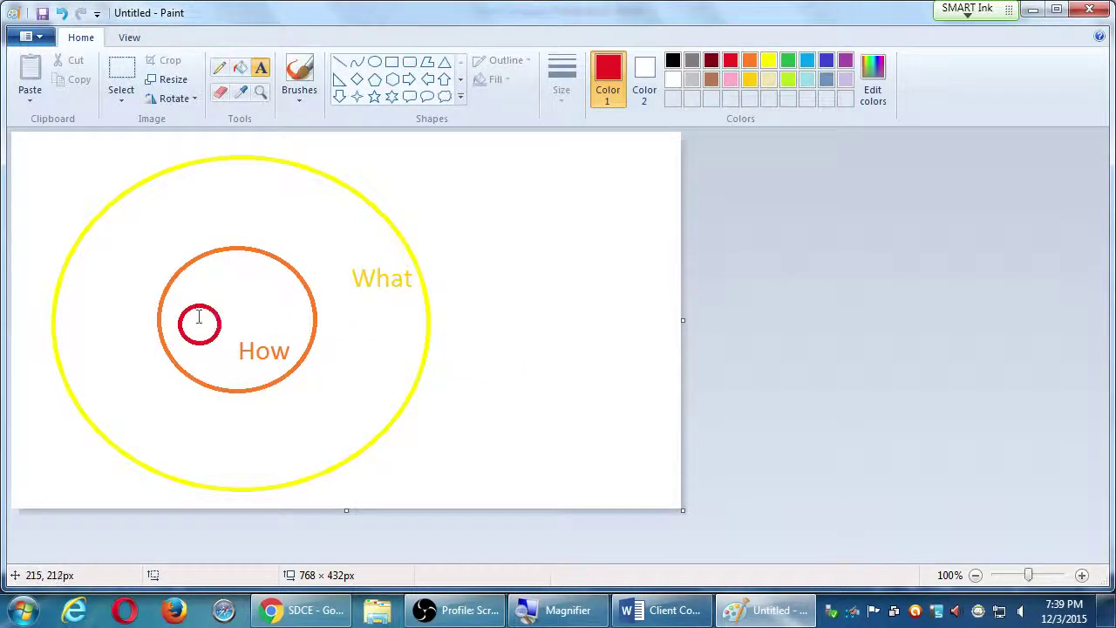
pyautogui.click(193, 318)
pyautogui.write('Why')
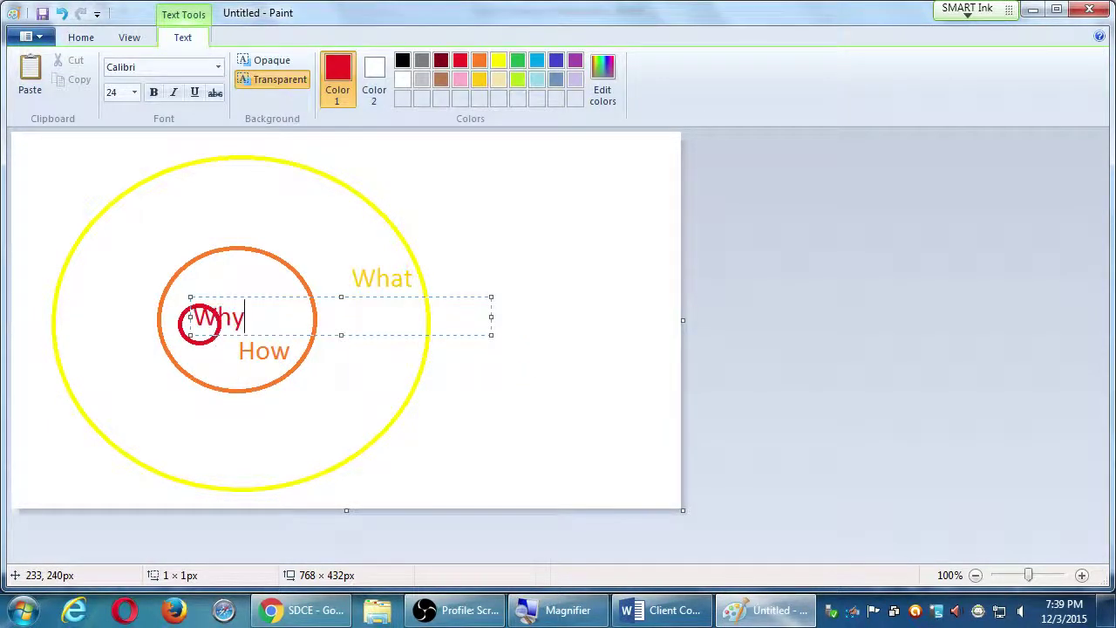
pyautogui.moveTo(254, 297); pyautogui.dragTo(233, 278)
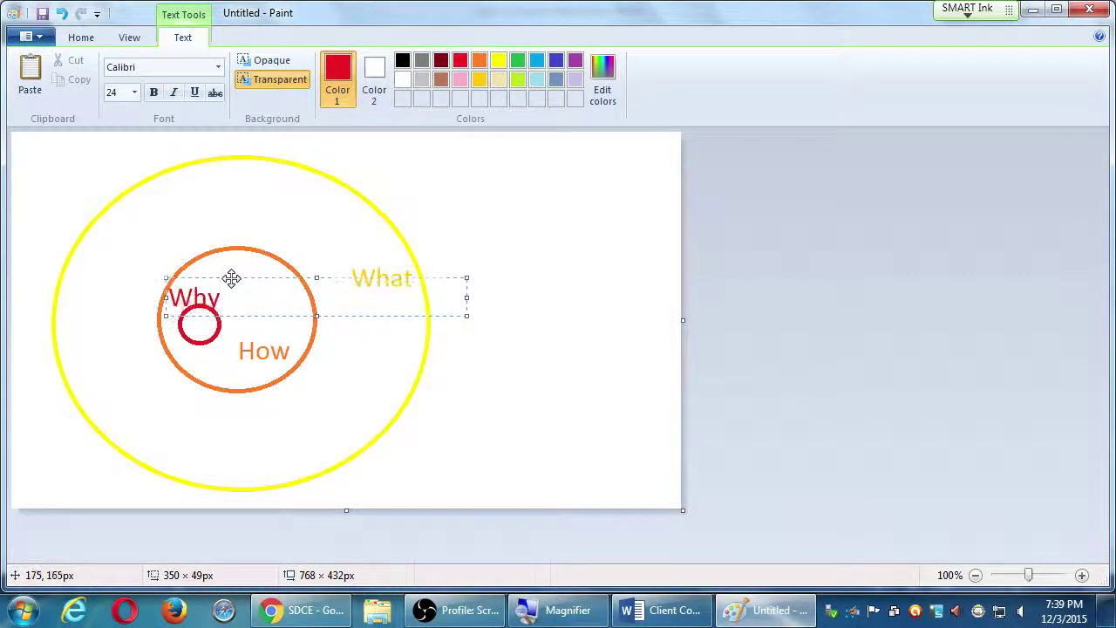
pyautogui.click(613, 315)
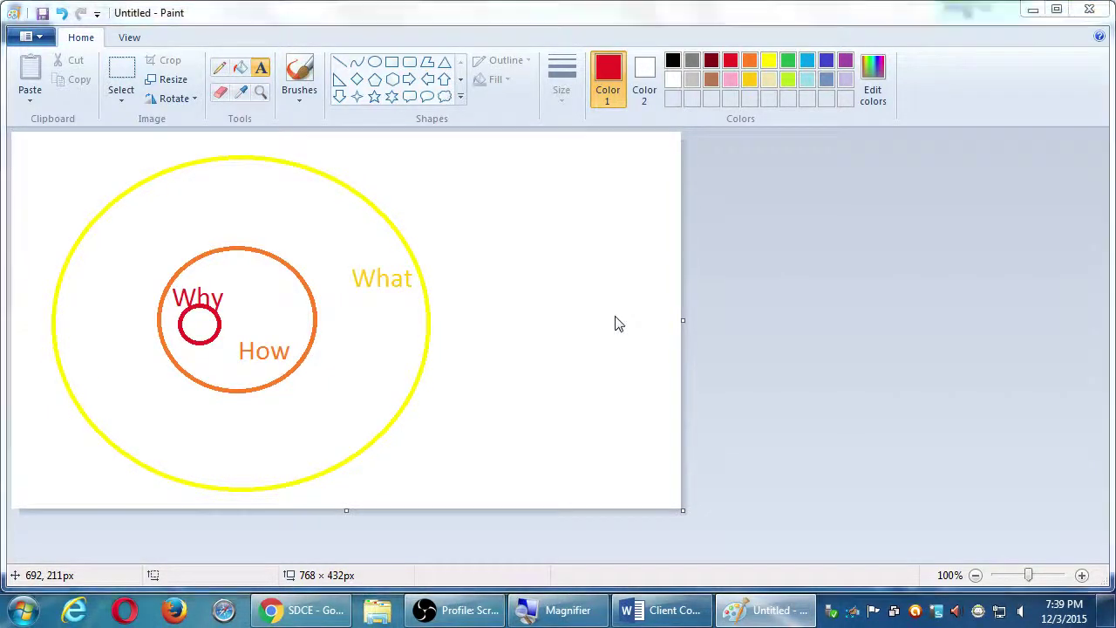
# - Save the drawing to the Desktop as a PNG file named circles
pyautogui.hotkey('ctrl', 's')
pyautogui.moveTo(402, 26); pyautogui.dragTo(767, 59)
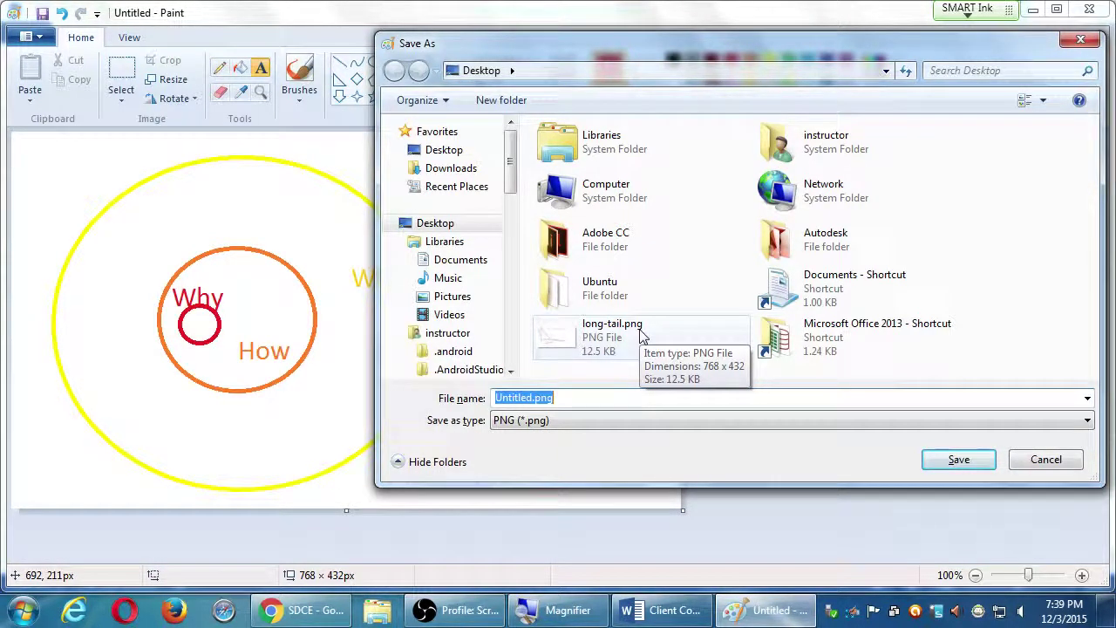
pyautogui.write('circles')
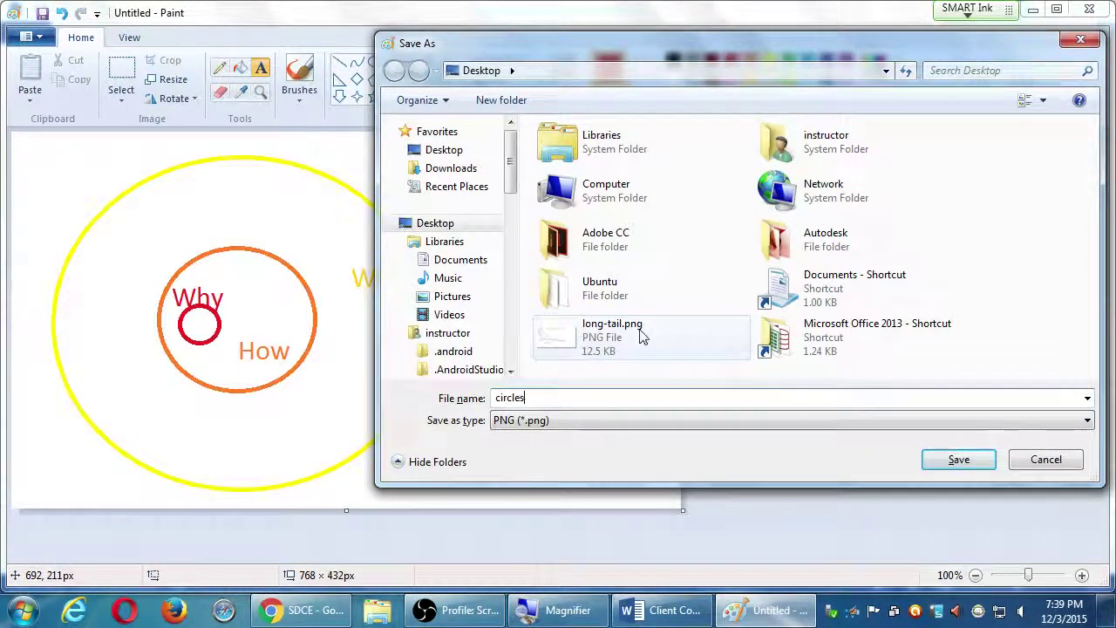
pyautogui.press('Return')
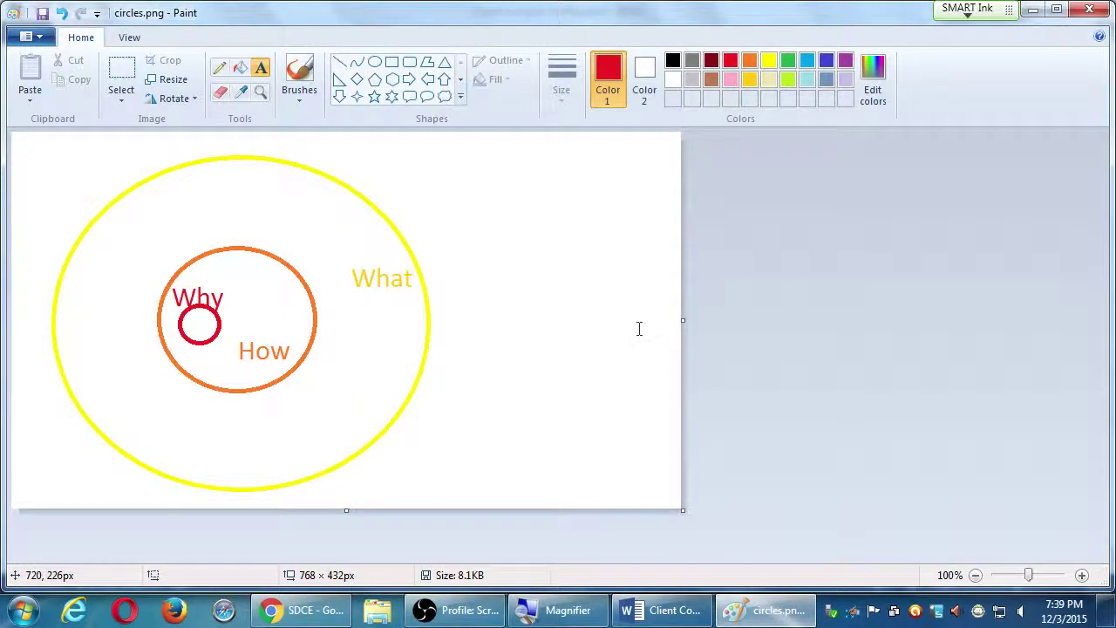